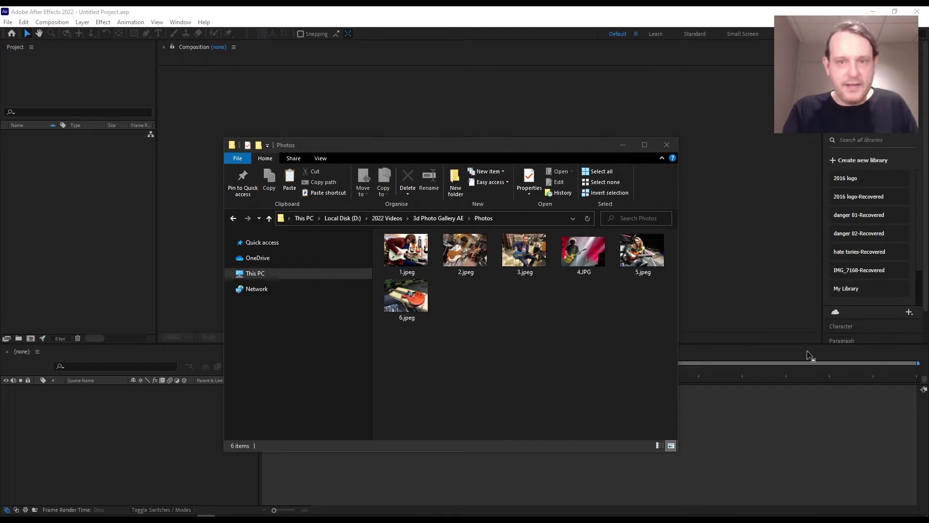
- Import all six guitar photos from Explorer into the After Effects Project panel
left_click_drag(400, 350, 649, 247)
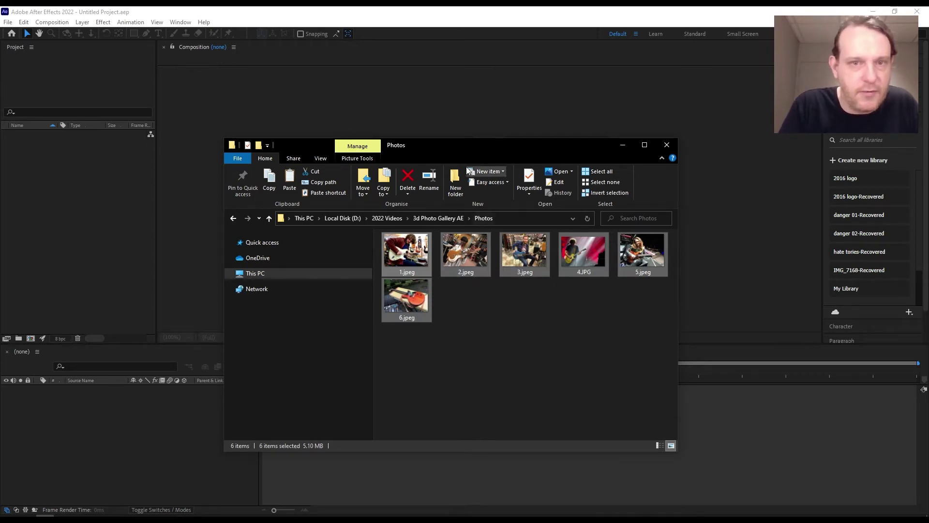
left_click_drag(474, 147, 638, 118)
left_click_drag(574, 219, 76, 189)
left_click(94, 252)
- Create a composition named '3D gallery' at 25 fps lasting 0:00:10:00
left_click(420, 184)
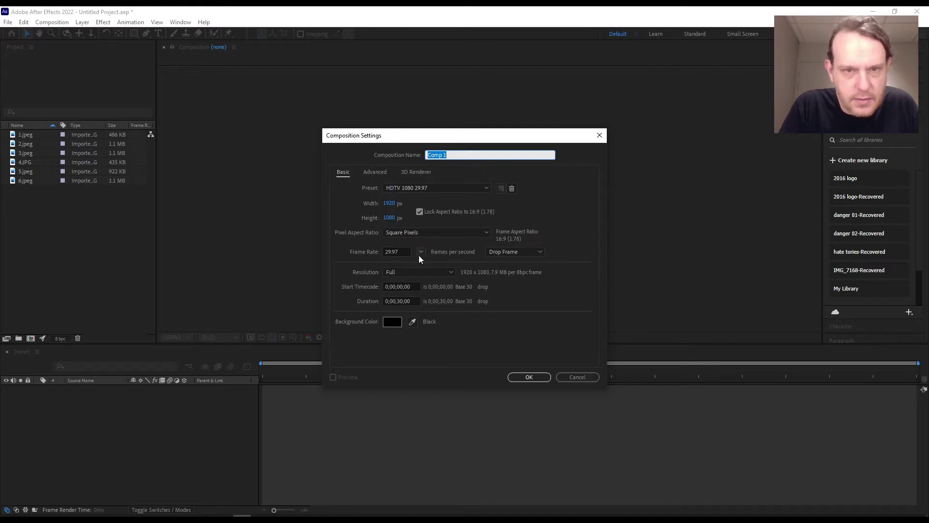
left_click(420, 252)
left_click(440, 314)
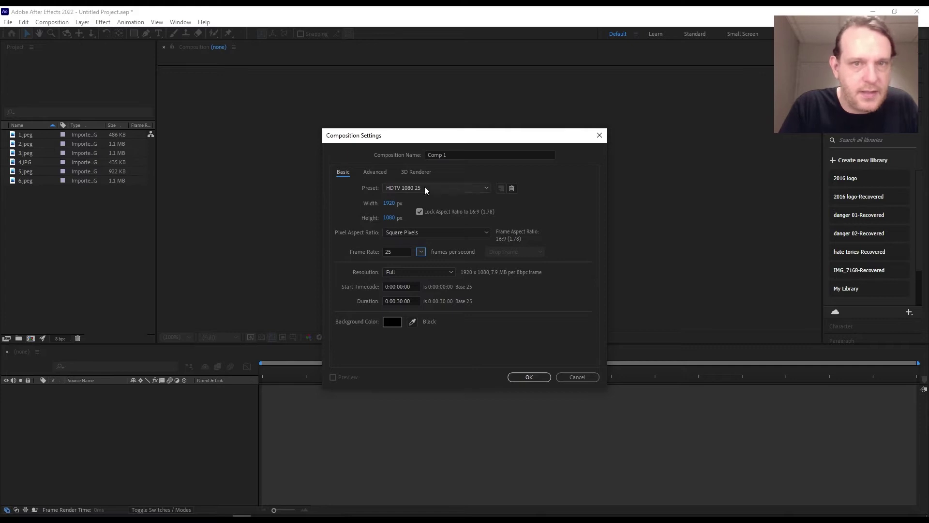
left_click_drag(450, 155, 300, 156)
type("3D gallery")
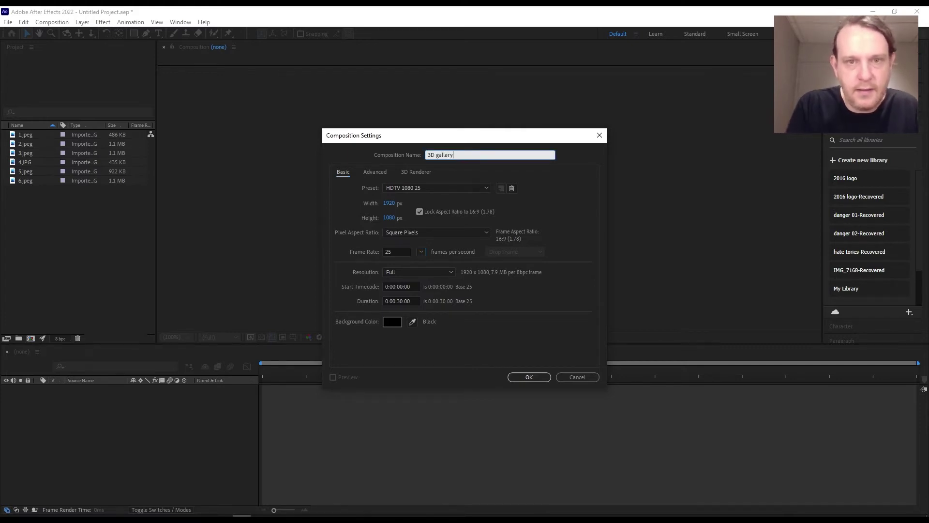
left_click(401, 301)
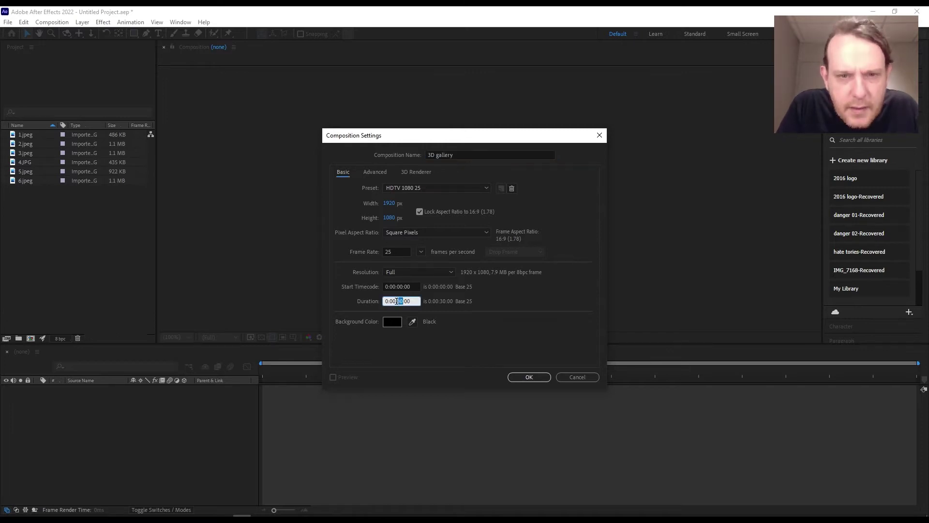
type("10")
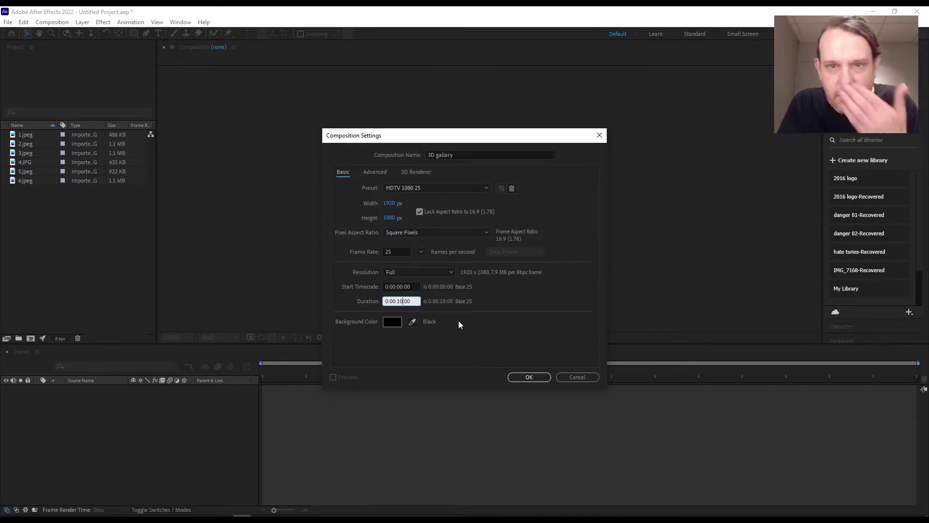
left_click(529, 376)
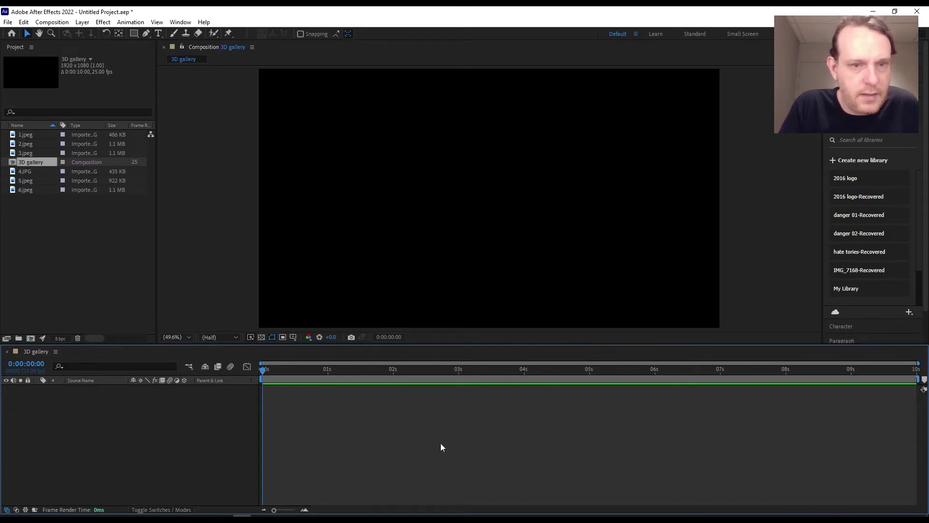
- Select 1.jpeg through 6.jpeg and add them as stacked layers in the 3D gallery timeline
left_click(24, 133)
left_click(27, 150, "shift")
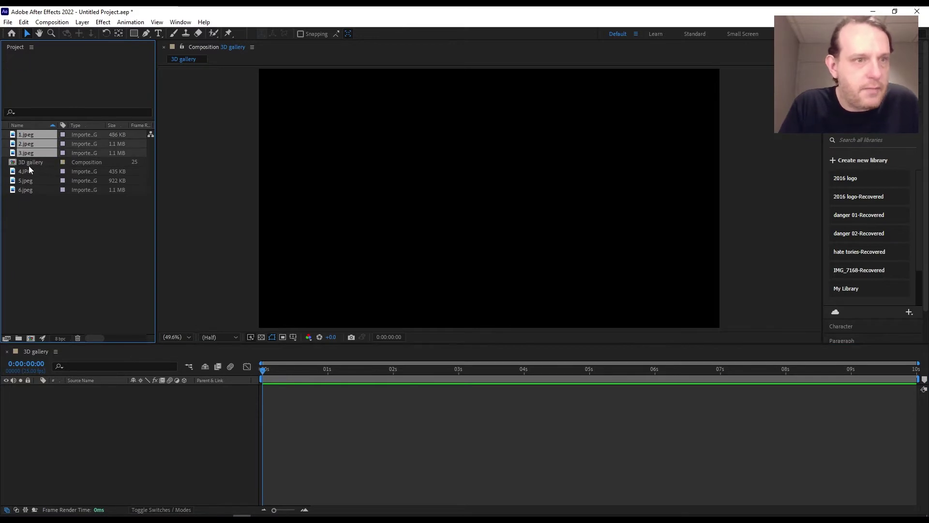
left_click(27, 170, "ctrl")
left_click(27, 179, "ctrl")
left_click(25, 190, "ctrl")
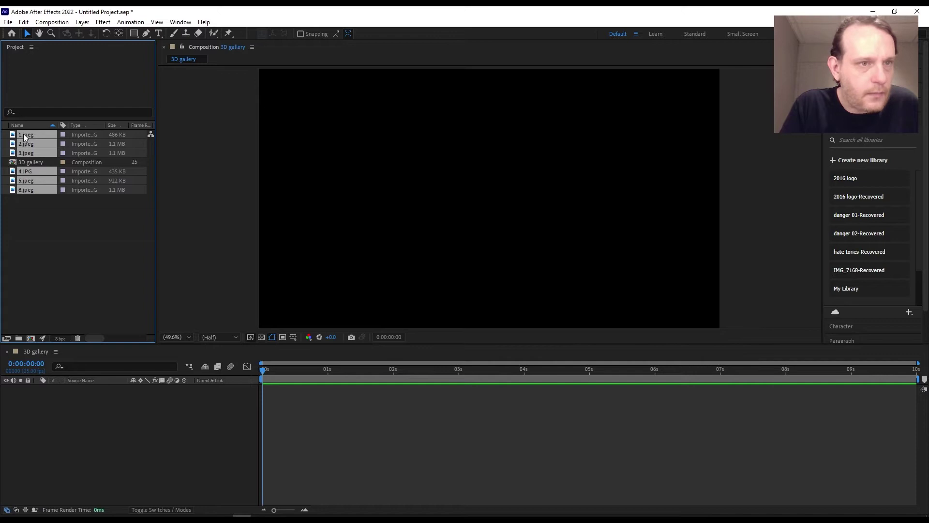
left_click(85, 128)
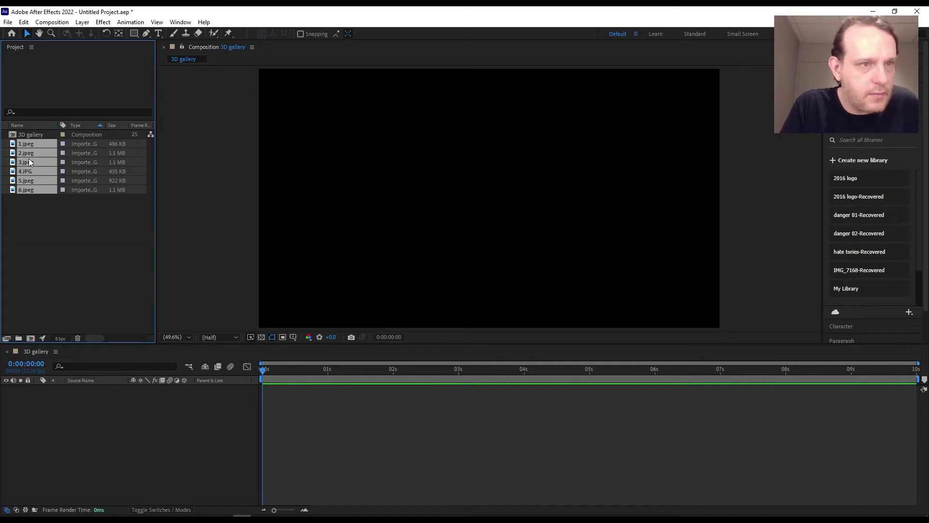
left_click_drag(42, 220, 102, 417)
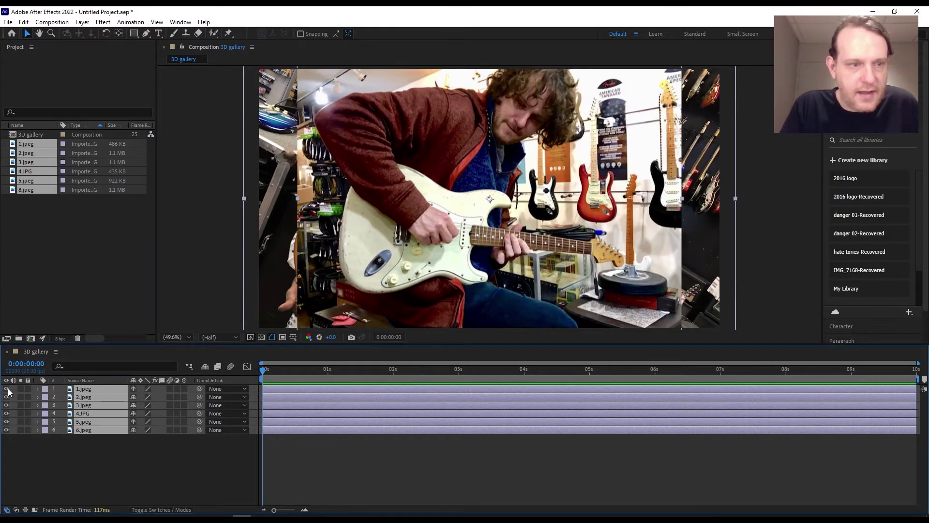
left_click_drag(6, 389, 6, 429)
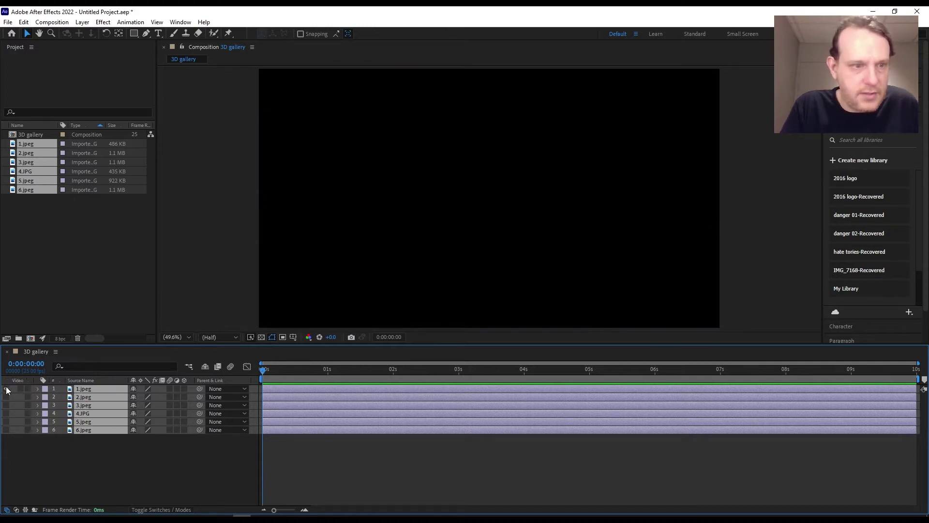
key("ctrl+z")
left_click(44, 461)
left_click_drag(6, 389, 6, 431)
left_click(6, 405)
left_click(8, 414)
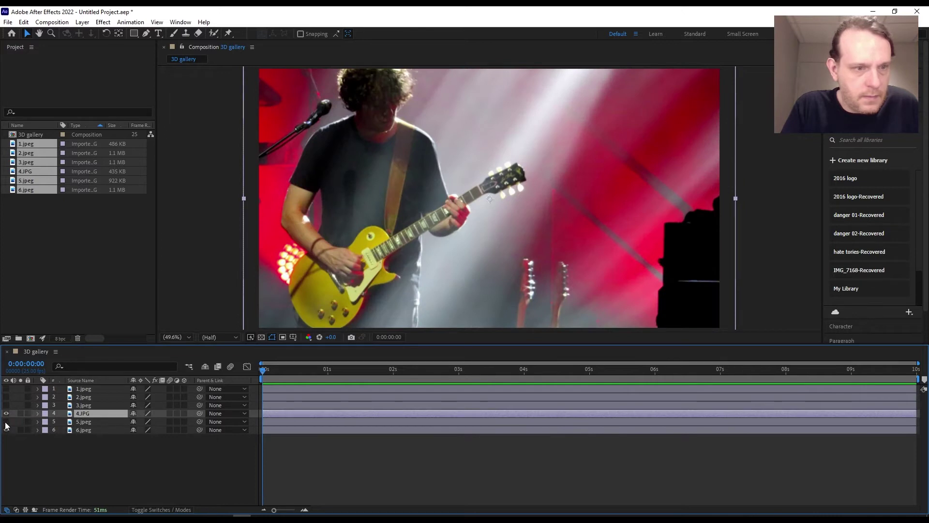
left_click(6, 421)
left_click(6, 413)
left_click(6, 421)
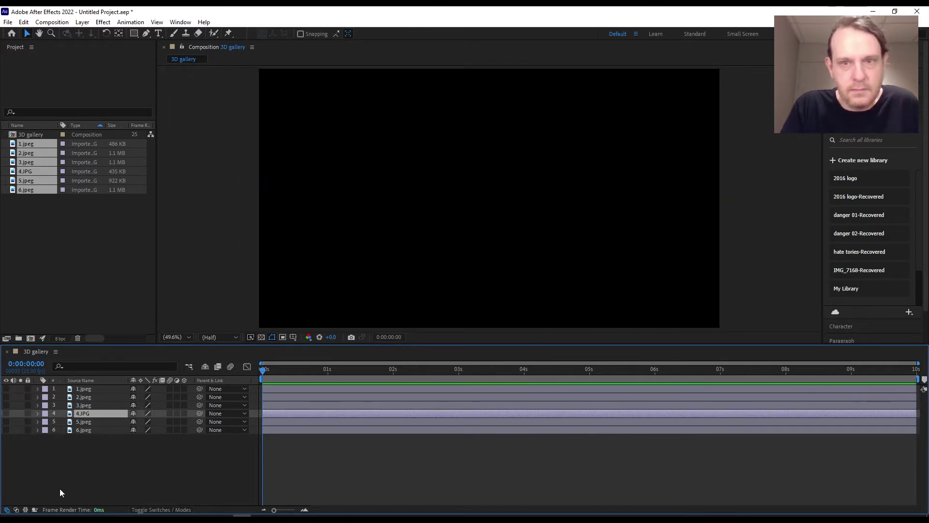
left_click(6, 430)
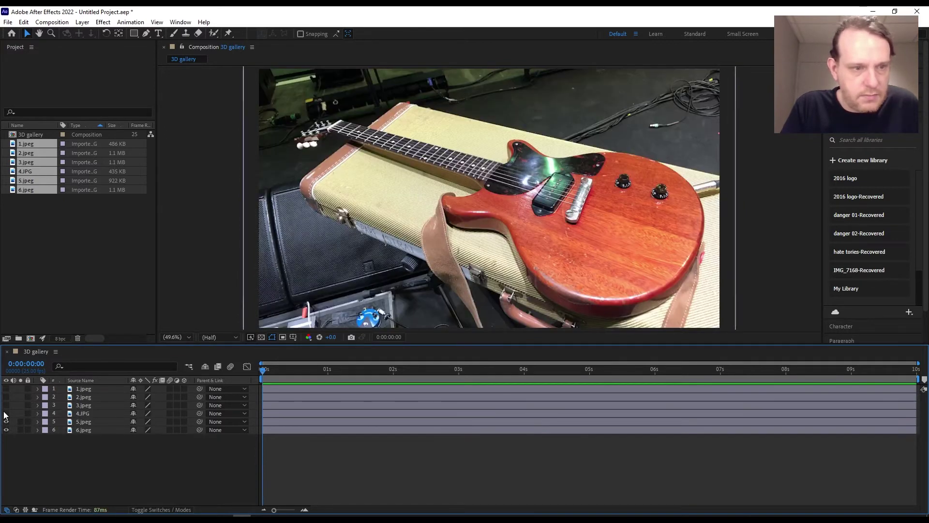
left_click(6, 422)
left_click(6, 413)
left_click(6, 405)
left_click(6, 397)
left_click(6, 388)
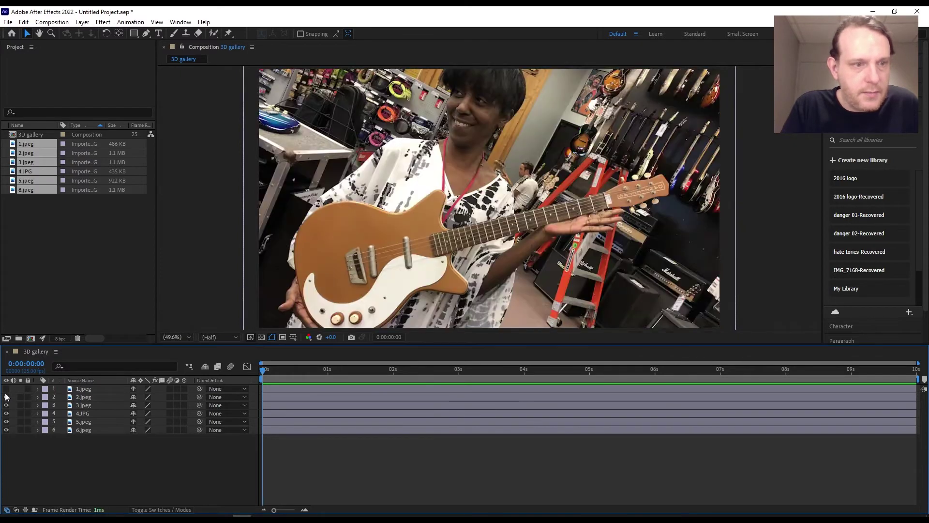
left_click_drag(101, 469, 62, 388)
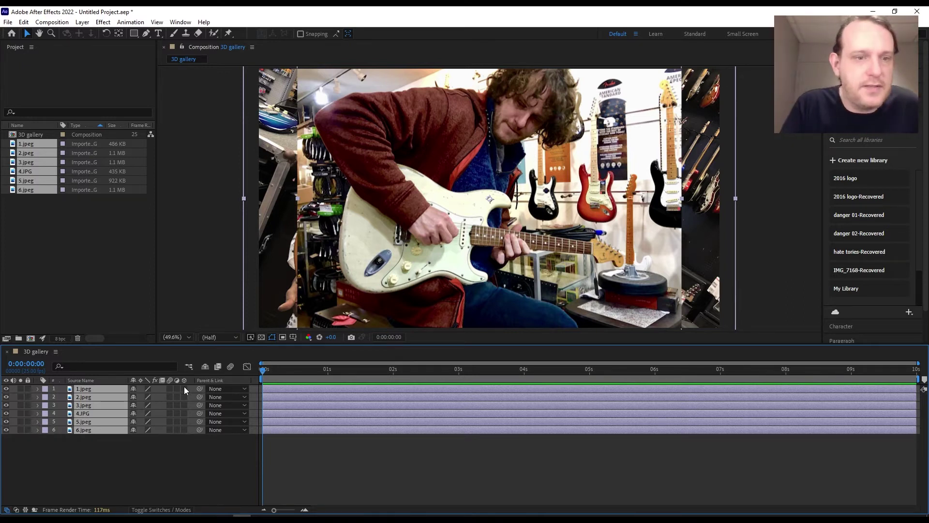
- Turn all six photo layers into 3D layers and hide layers 2 through 6
left_click(184, 389)
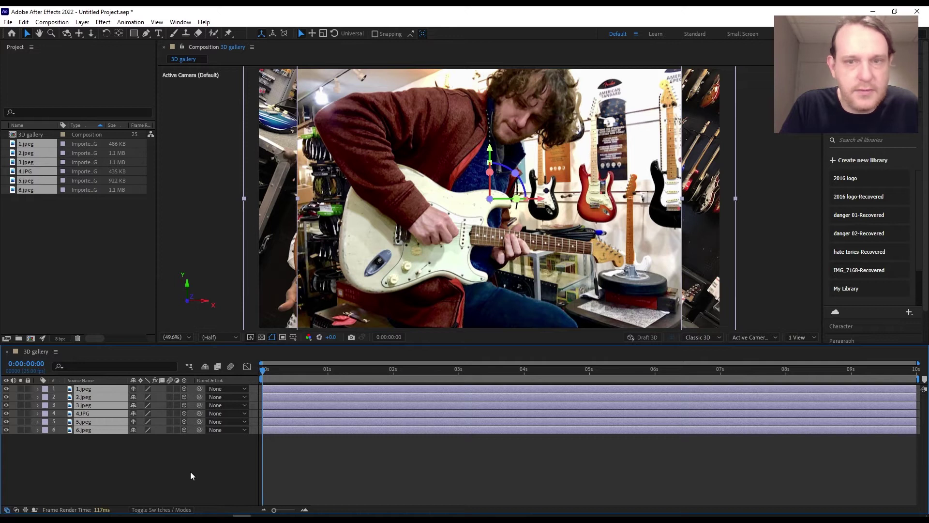
left_click(474, 481)
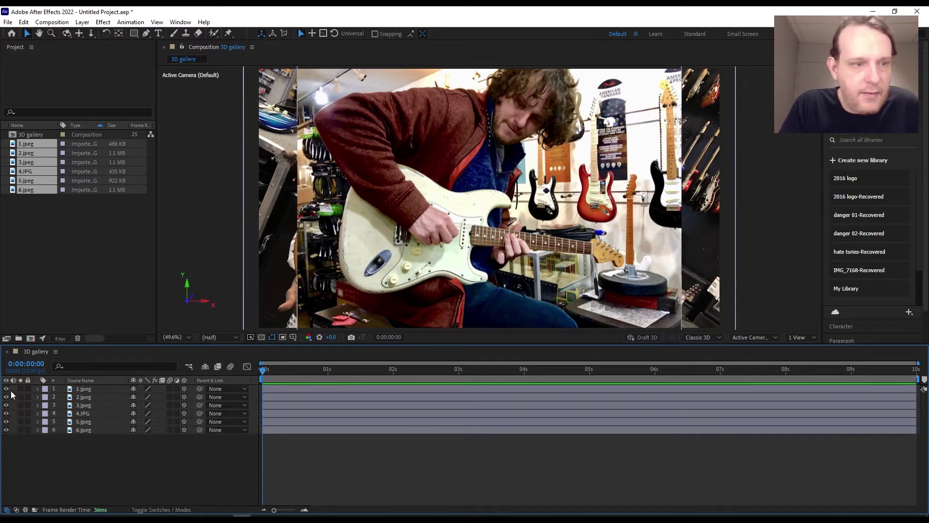
left_click_drag(4, 399, 5, 427)
- Try layer 1's Position Z at -147 and deeper, then reset it to 0
left_click(38, 389)
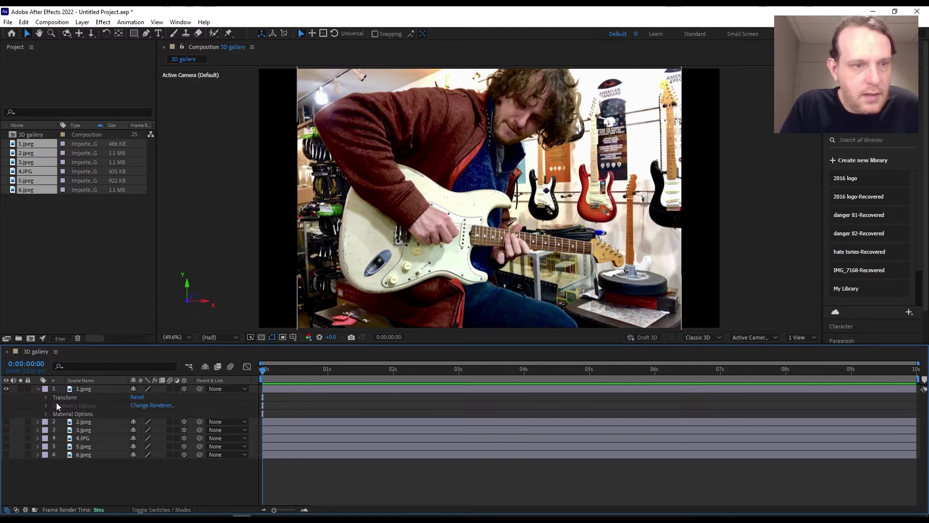
left_click(47, 398)
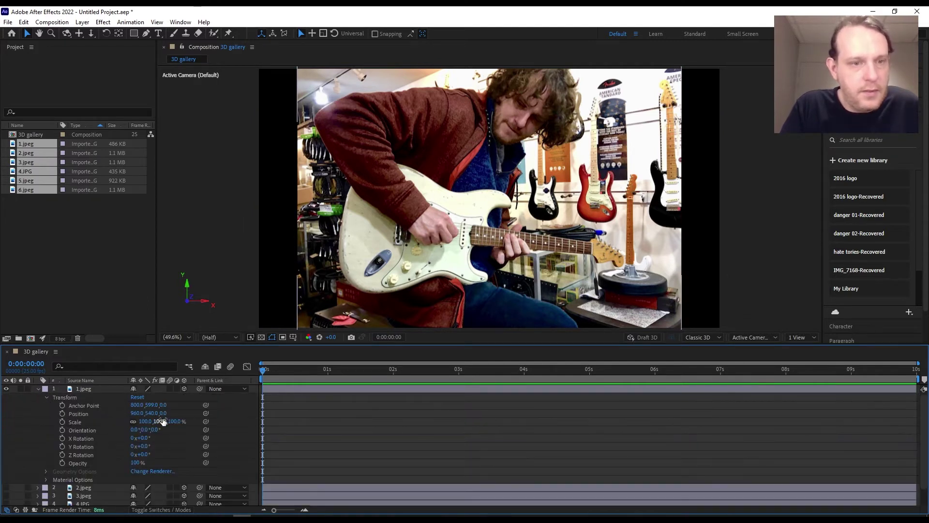
left_click(162, 413)
type("-147")
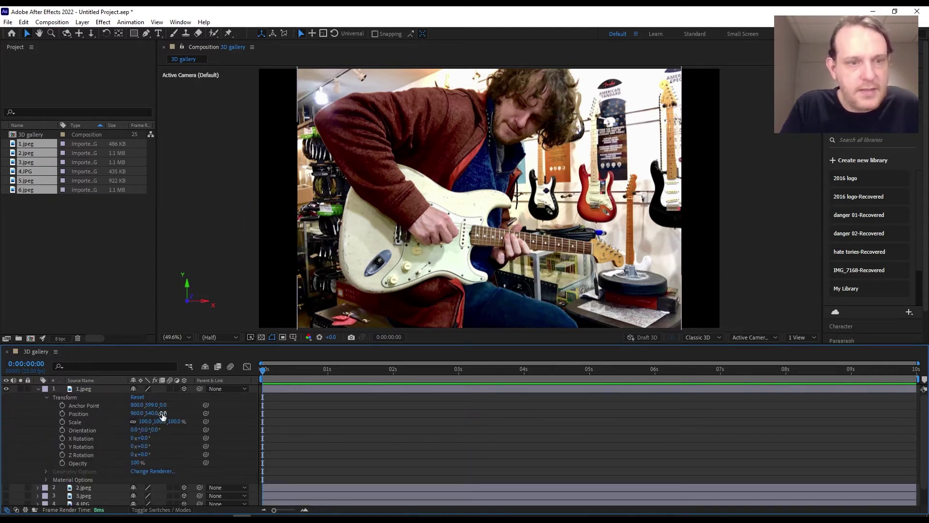
key("Return")
left_click_drag(167, 412, 492, 407)
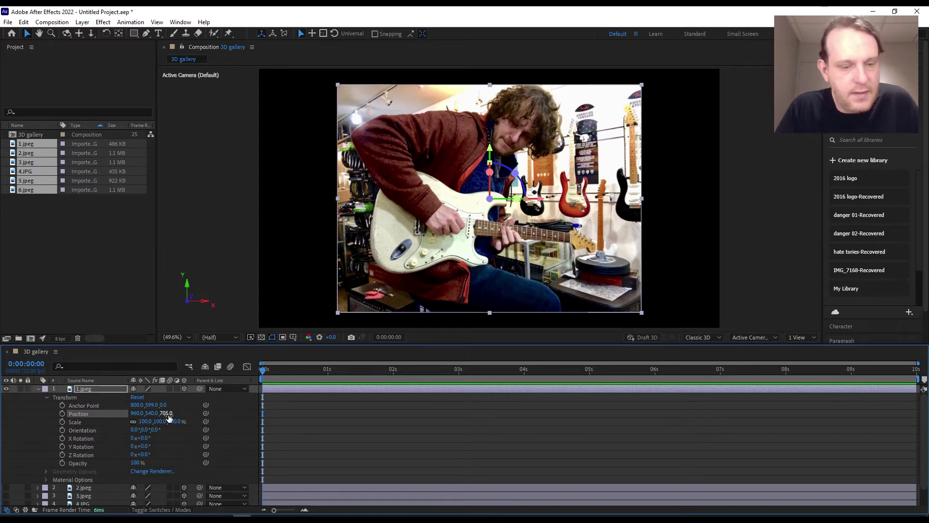
type("0")
key("Return")
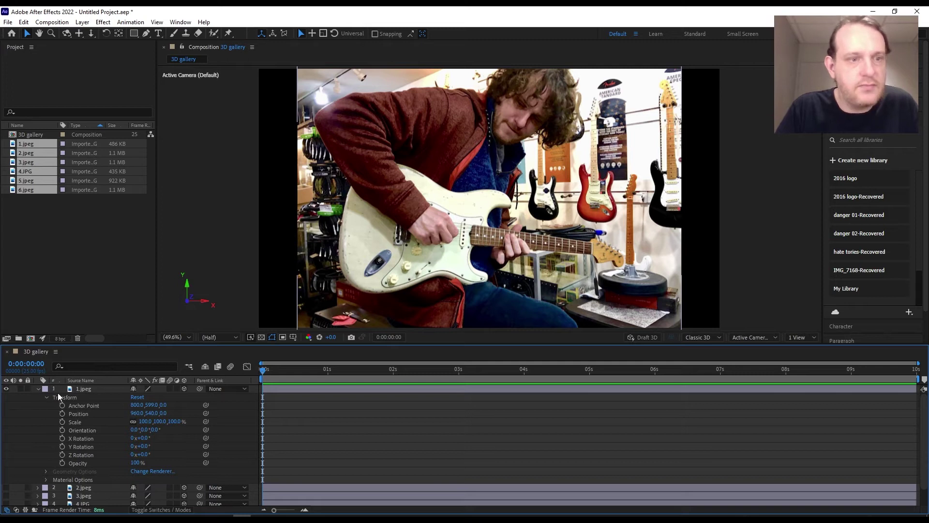
- Hide layer 1, show layer 2, and set its Position Z to 3000
left_click(38, 389)
left_click(6, 388)
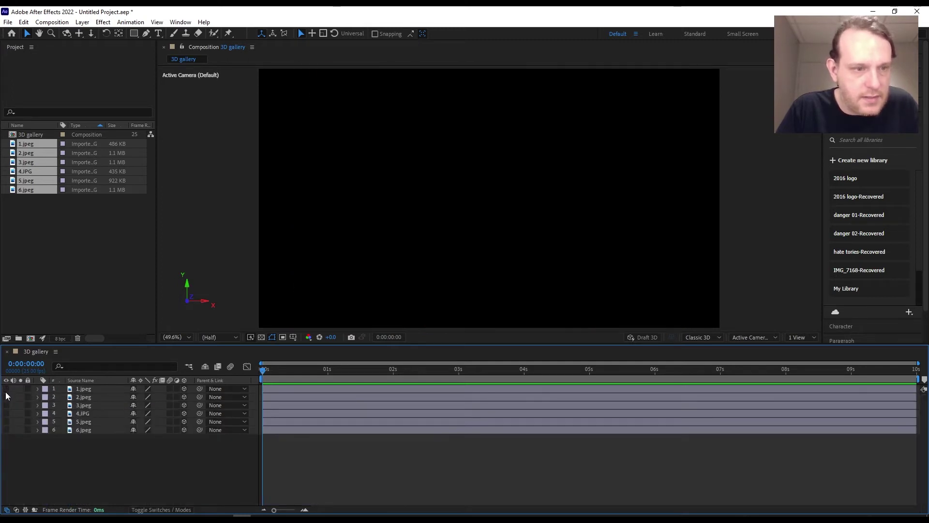
left_click(6, 397)
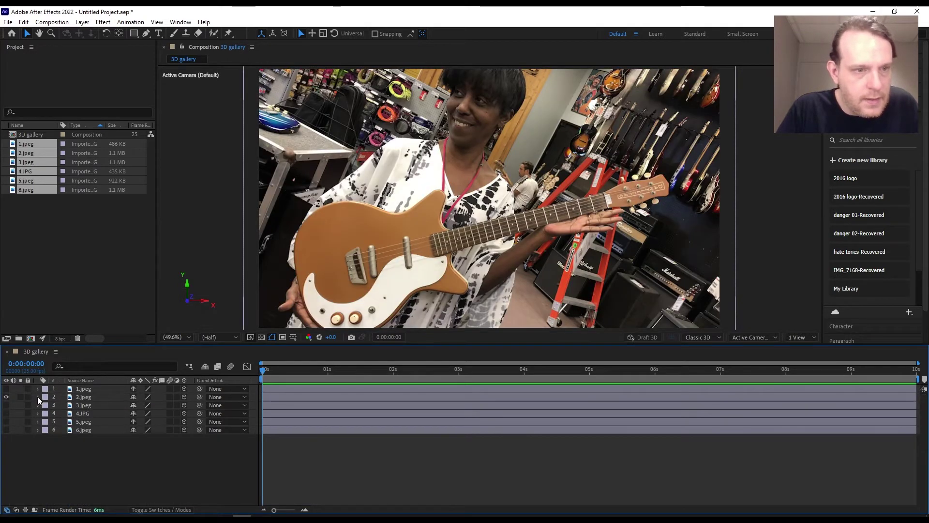
left_click(38, 398)
left_click(47, 406)
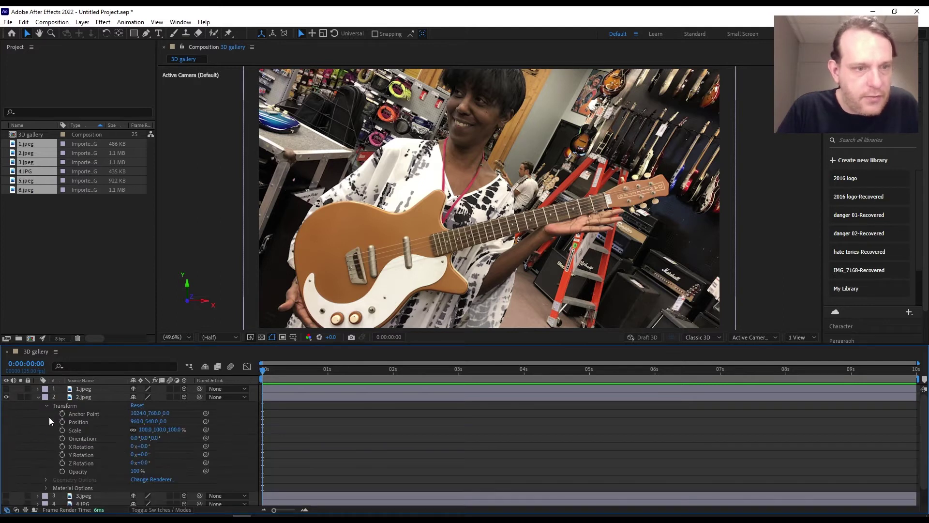
left_click(165, 421)
type("3000")
left_click(98, 420)
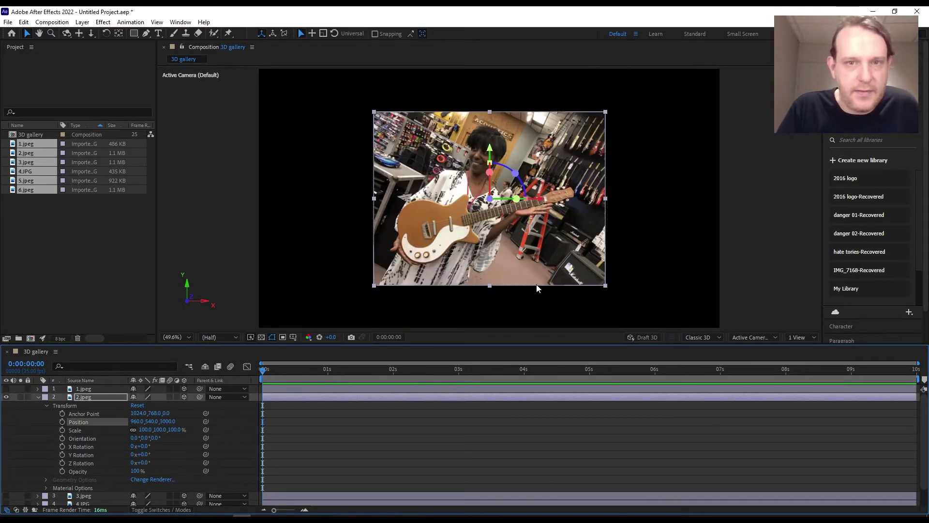
- Show only 3.jpeg and set its Position Z to 6000
left_click(38, 397)
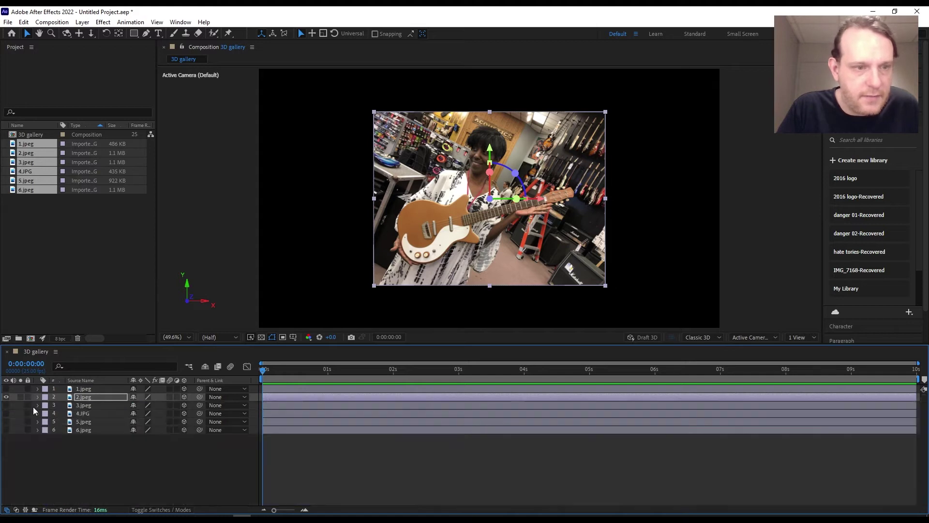
left_click(6, 396)
left_click(6, 406)
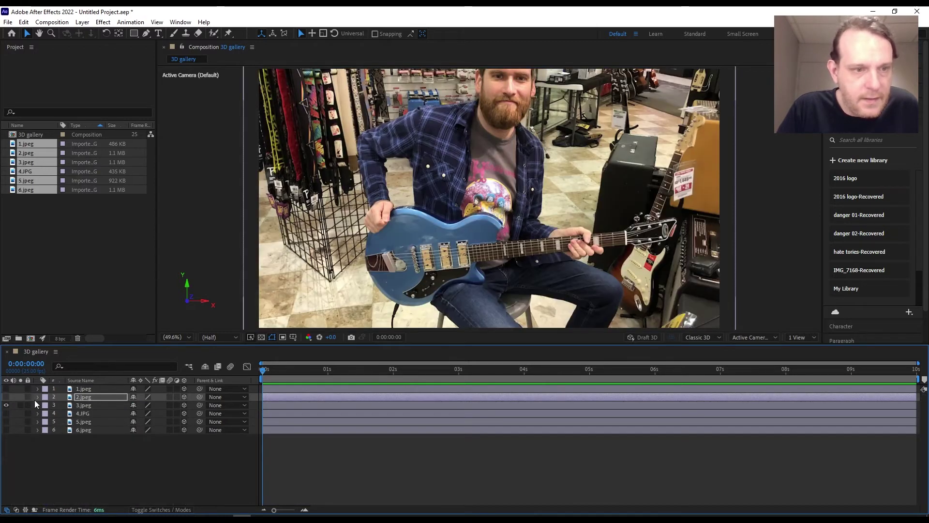
left_click(9, 404)
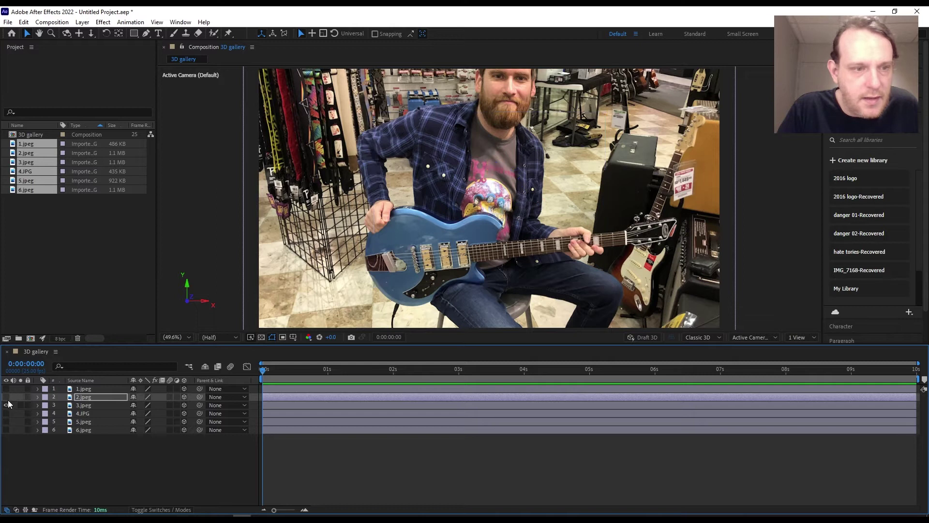
left_click(38, 406)
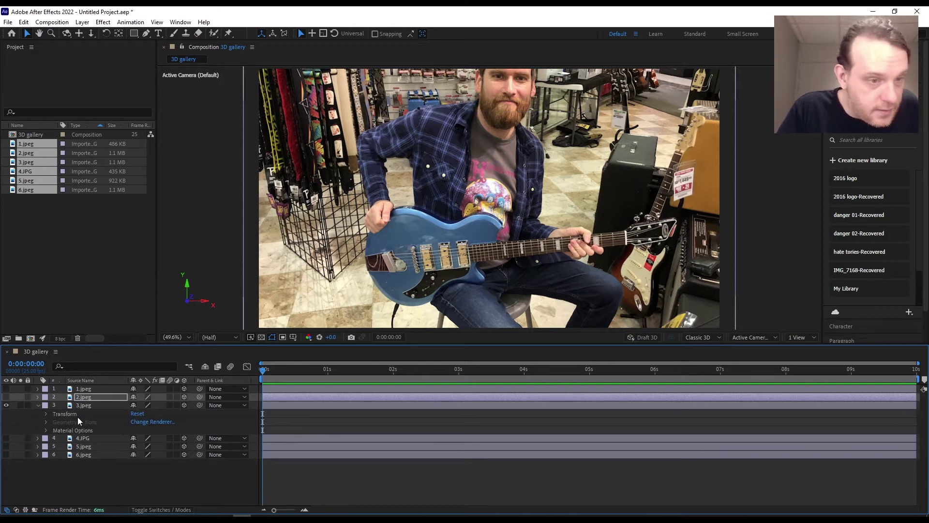
left_click(46, 414)
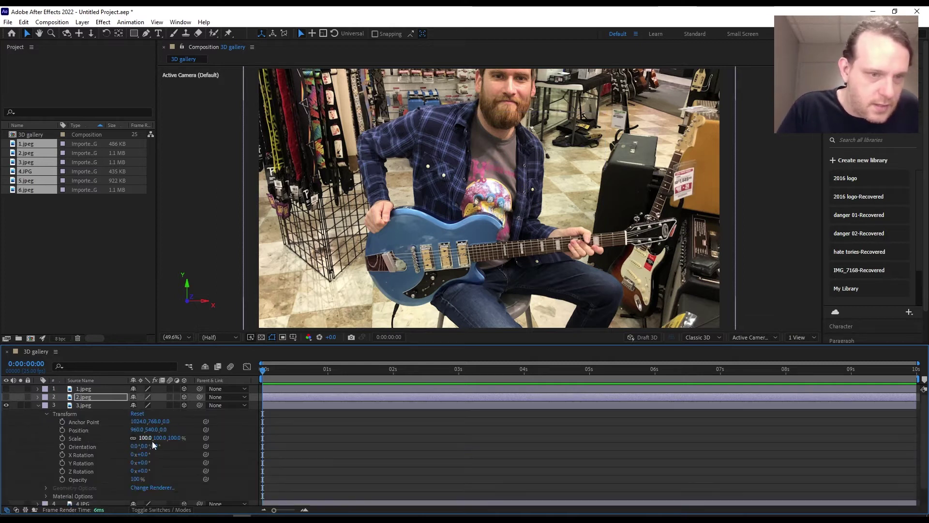
left_click(164, 430)
type("6000")
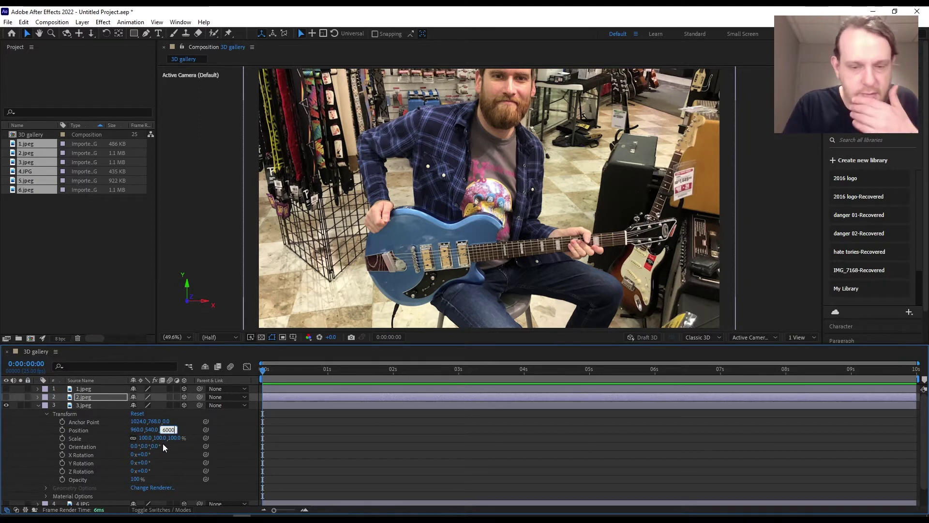
key("Return")
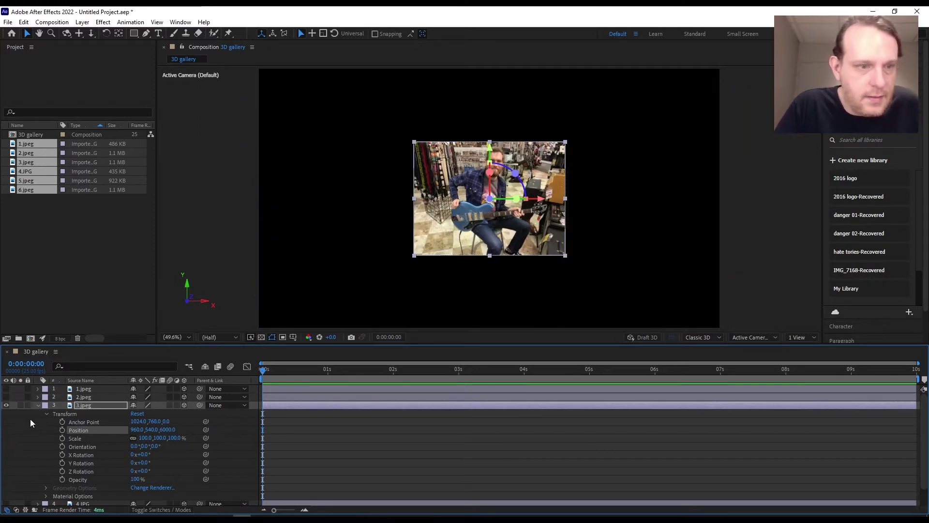
- Show only 4.JPG and push its Position Z to 9000
left_click(38, 405)
left_click(6, 405)
left_click(6, 413)
left_click(38, 413)
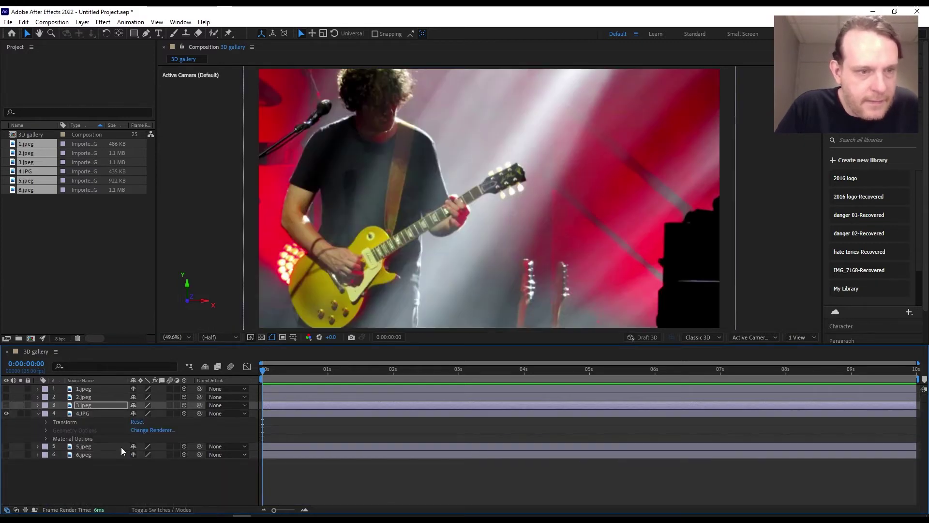
left_click(46, 422)
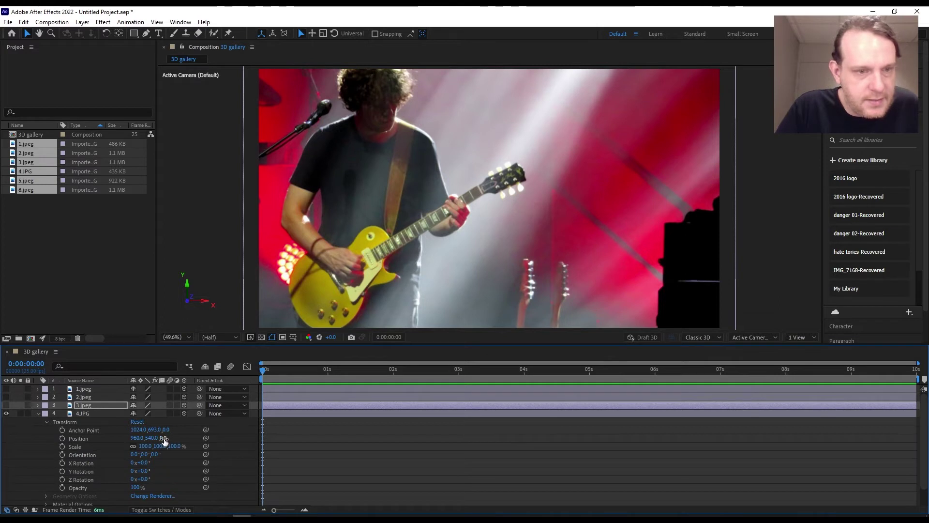
left_click(163, 438)
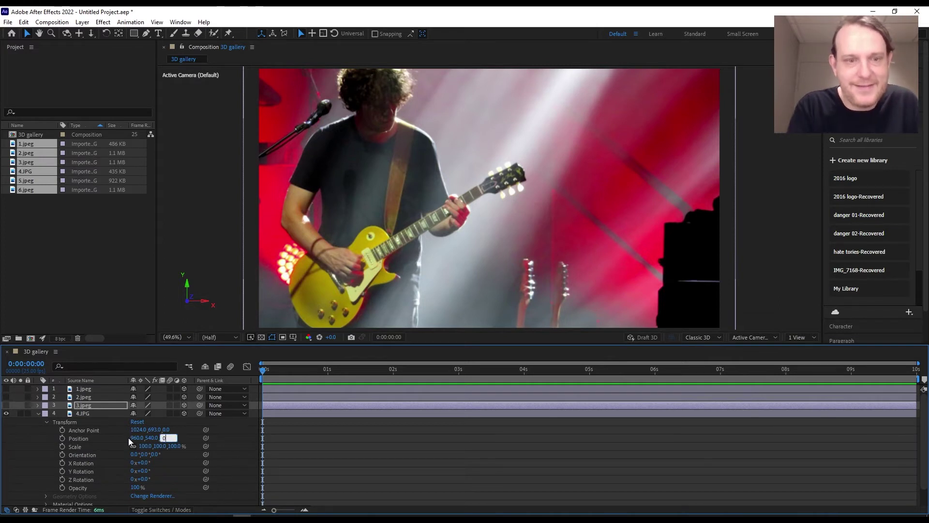
type("9000")
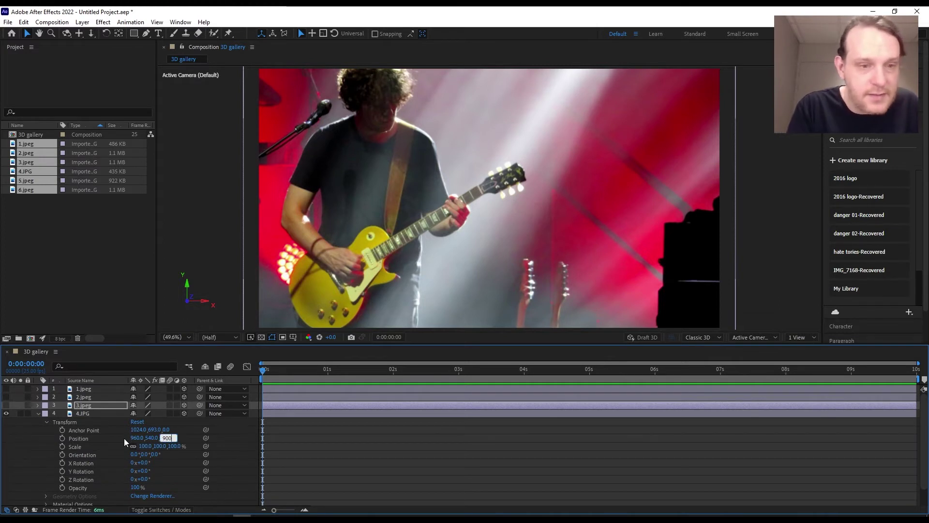
key("Return")
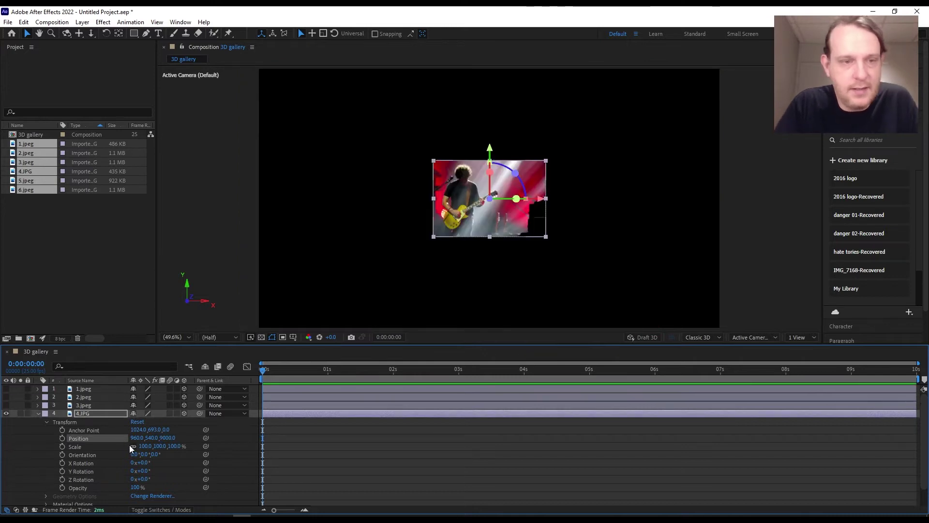
- Show only 5.jpeg and push its Position Z to 12000
left_click(39, 415)
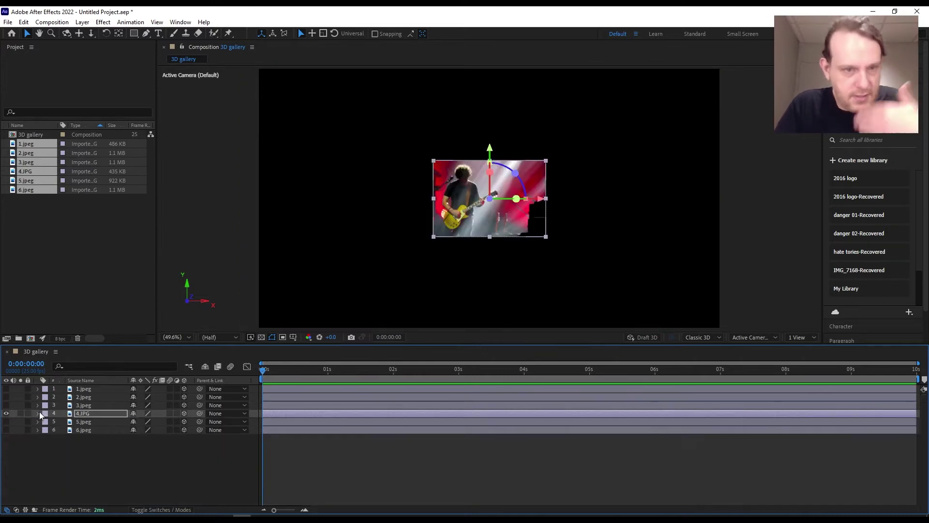
left_click(6, 413)
left_click(6, 421)
left_click(38, 421)
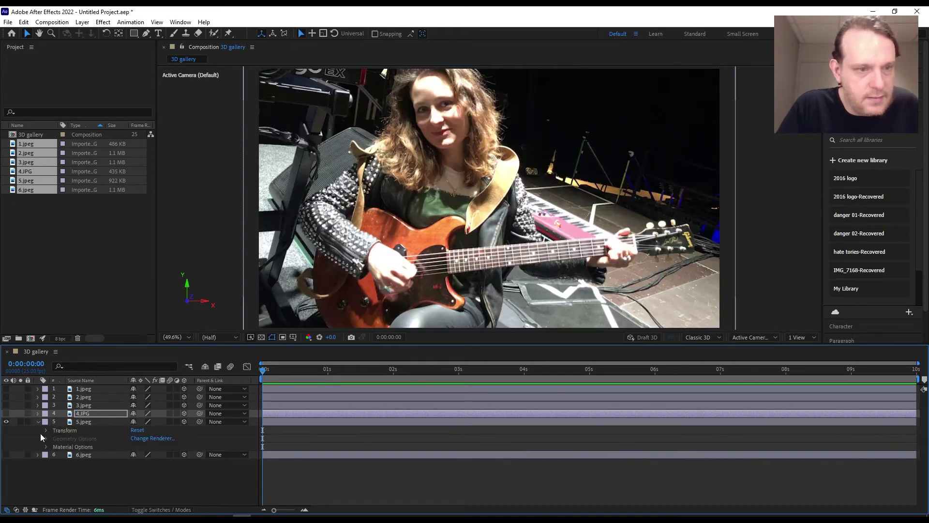
left_click(46, 430)
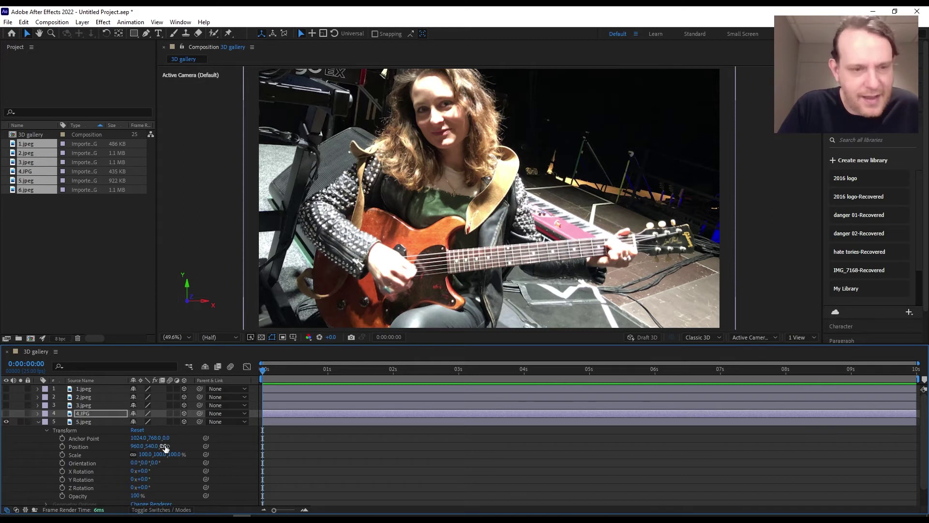
left_click(165, 446)
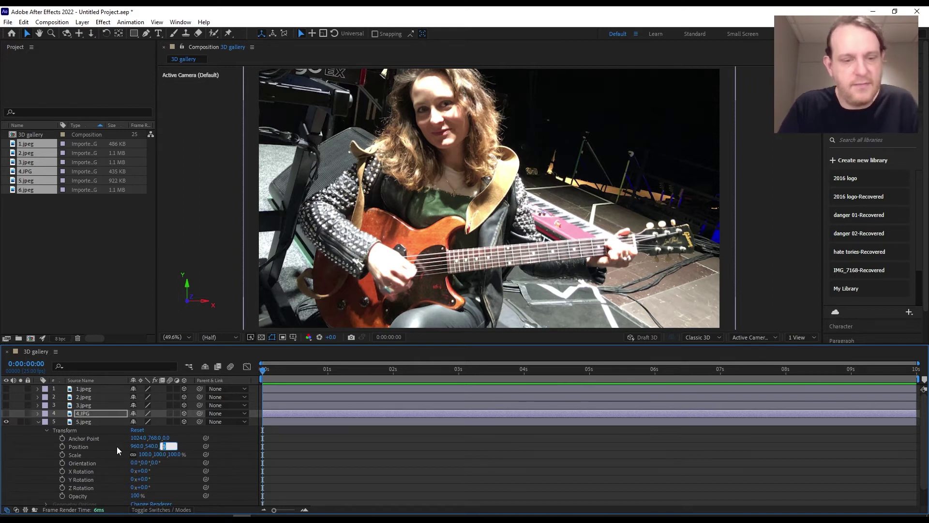
type("12000")
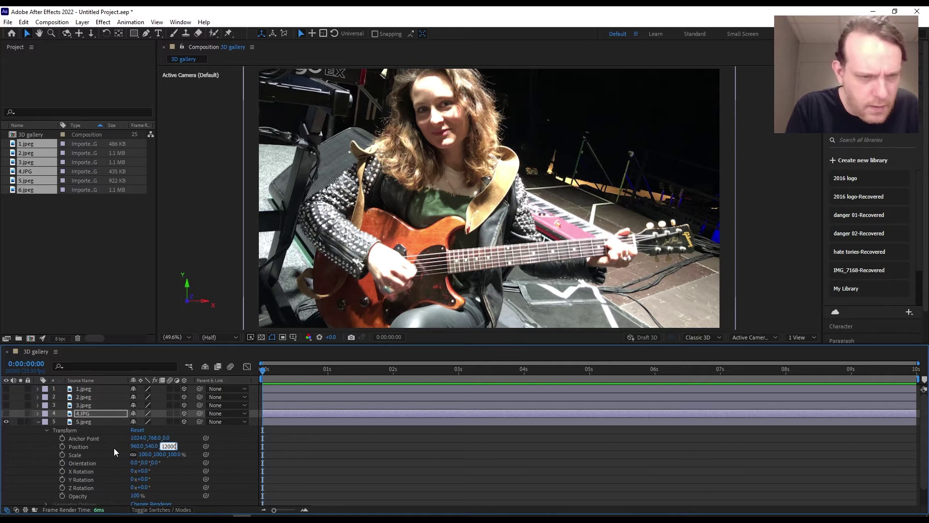
left_click(112, 448)
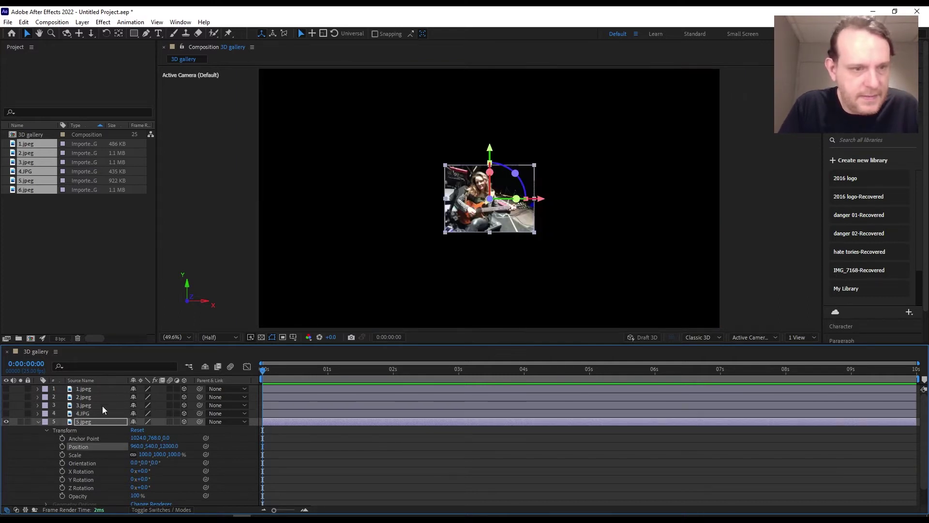
- Show only 6.jpeg and push its Position Z to 15000
left_click(37, 421)
left_click(6, 422)
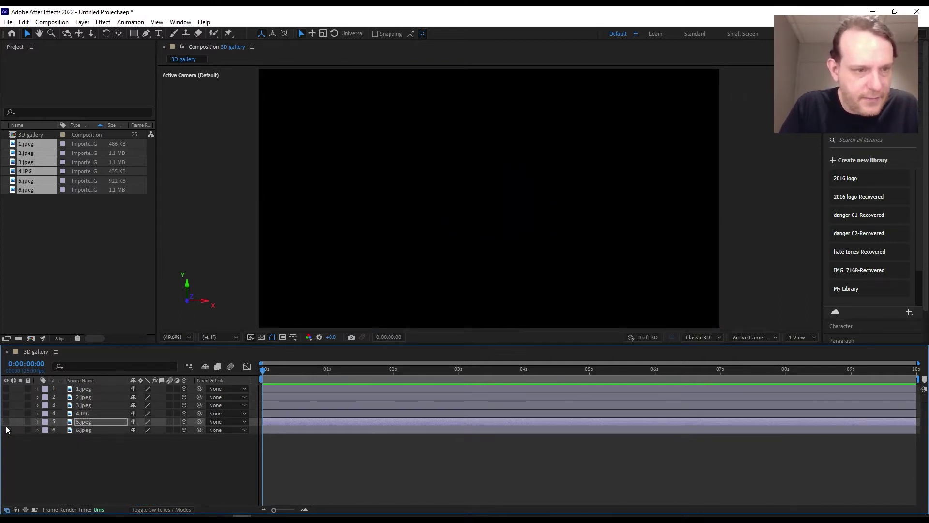
left_click(6, 430)
left_click(37, 430)
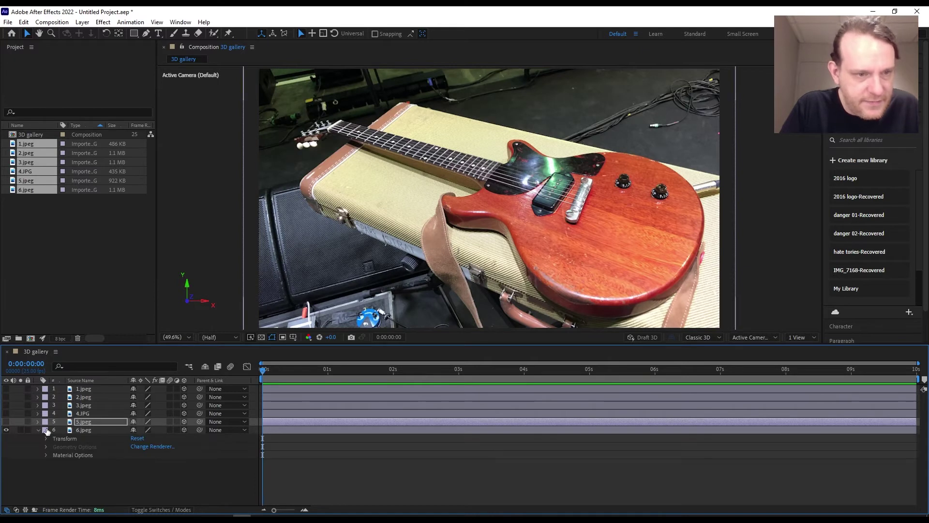
left_click(47, 438)
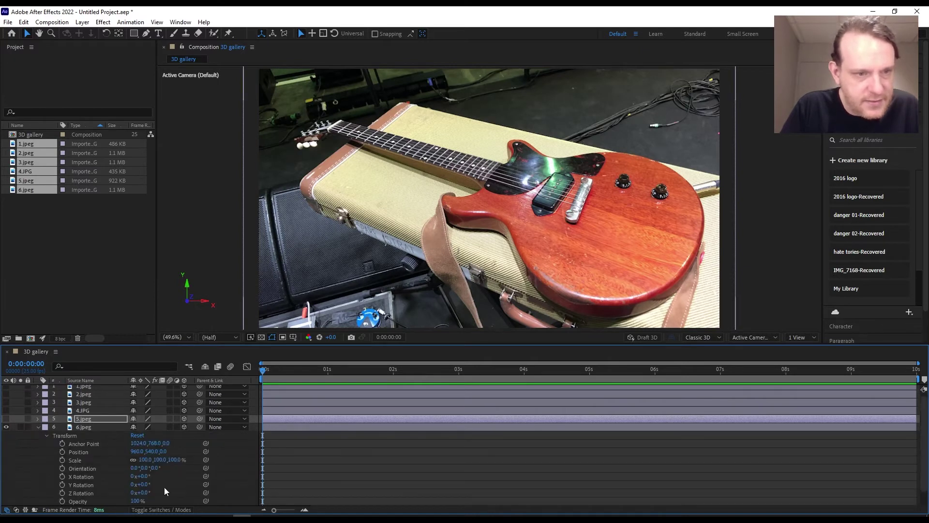
left_click(165, 452)
type("1")
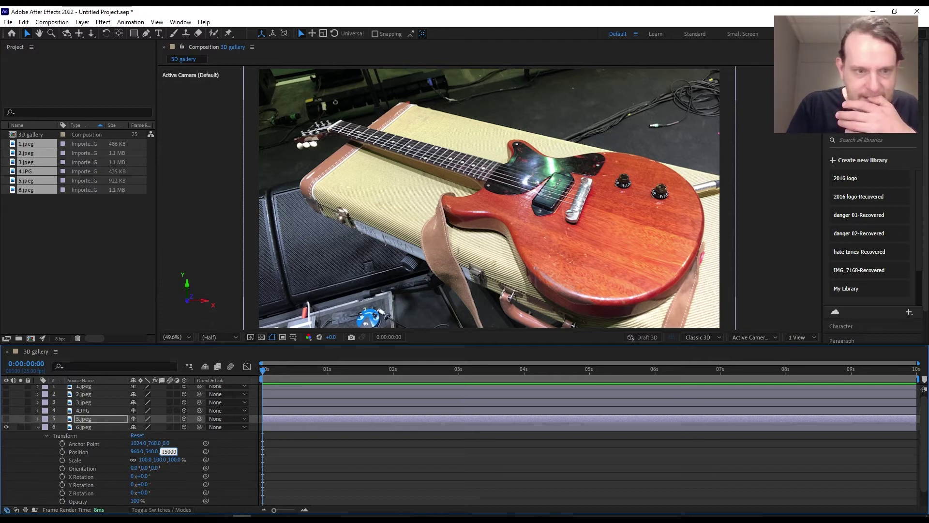
type("5000")
key("Return")
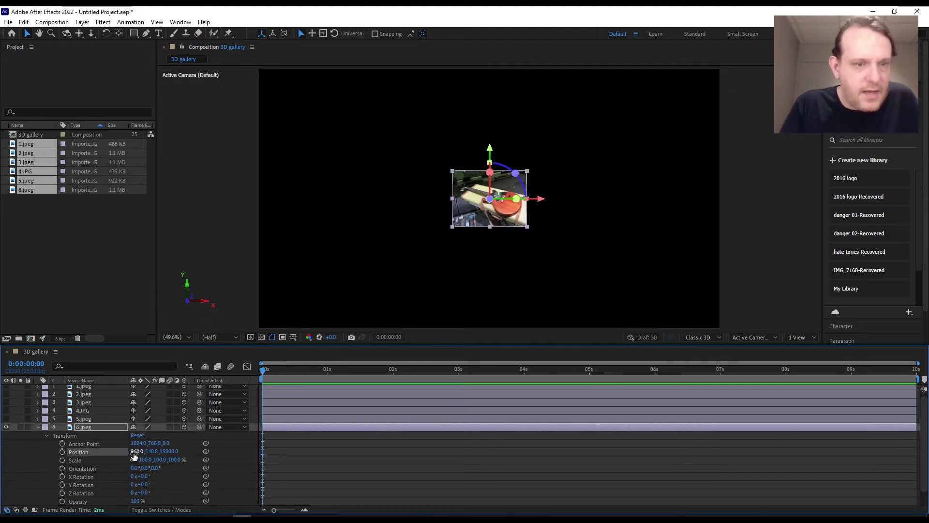
- Make all six photos visible and give every layer a Y Rotation of 20°
left_click(38, 427)
key("ctrl+a")
key("ctrl+grave")
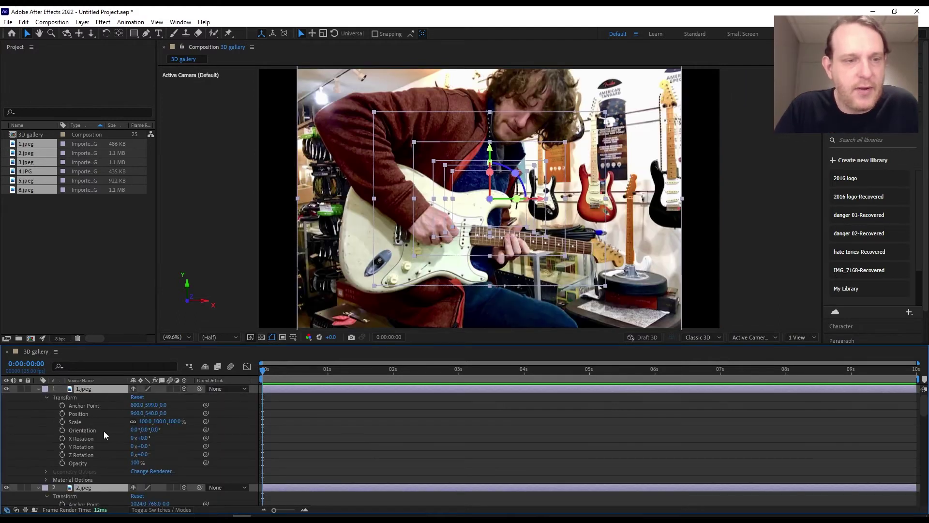
left_click(37, 388)
left_click_drag(118, 468, 68, 390)
left_click(38, 388)
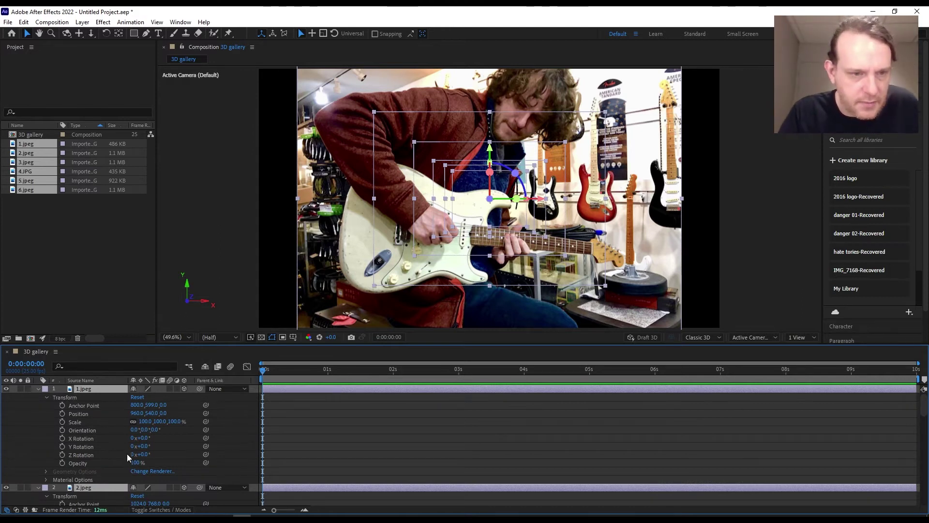
mouse_move(142, 446)
left_mouse_down()
mouse_move(190, 445)
mouse_move(150, 445)
left_mouse_up()
left_click(143, 445)
type("20")
key("Return")
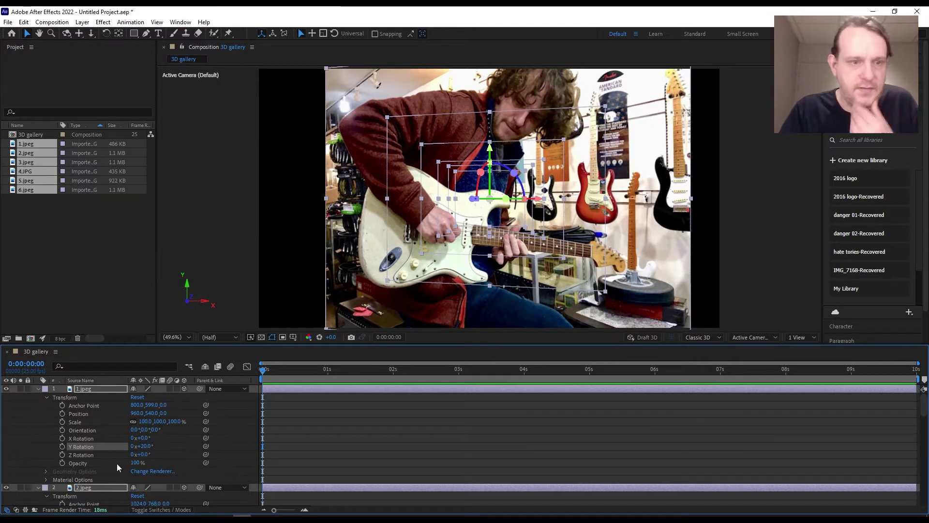
- Collapse and deselect the layers, then toggle 1.jpeg and 2.jpeg off and back on
key("ctrl+a")
key("u")
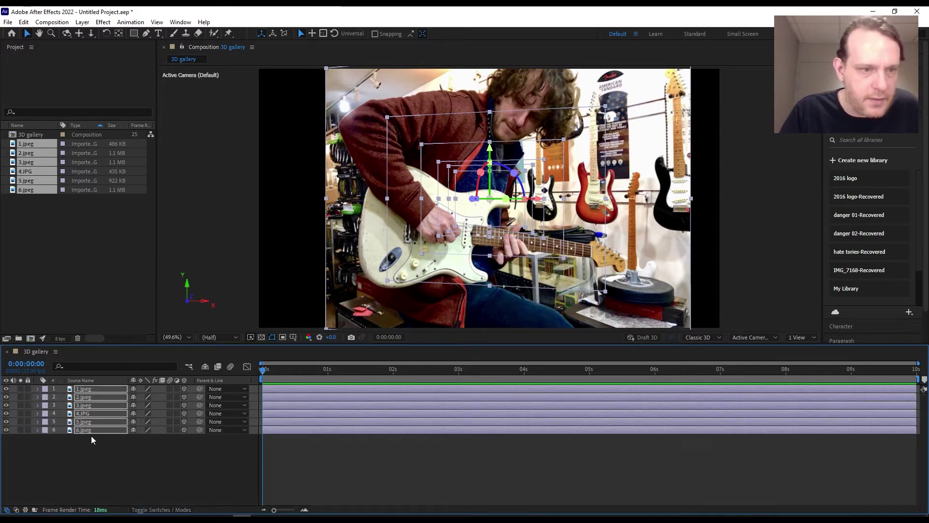
left_click(89, 468)
left_click(6, 388)
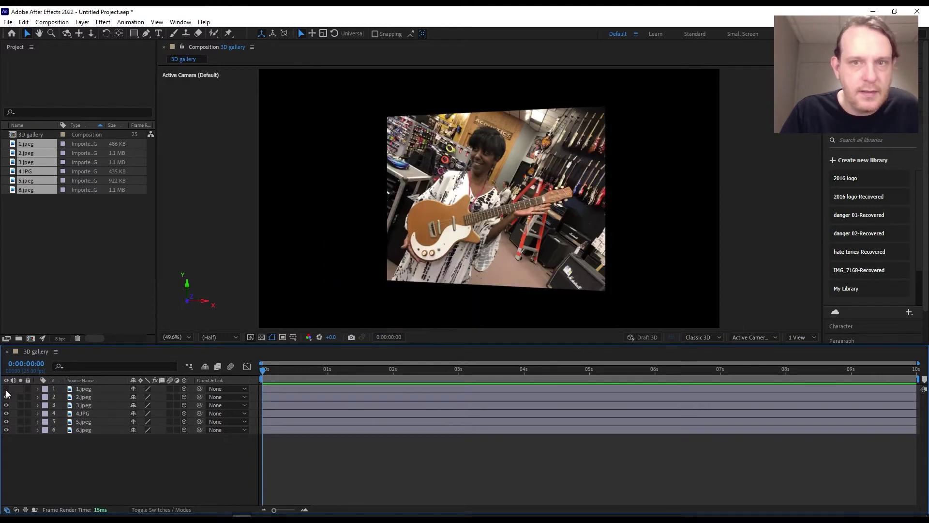
left_click(6, 397)
left_click(6, 397)
left_click(6, 388)
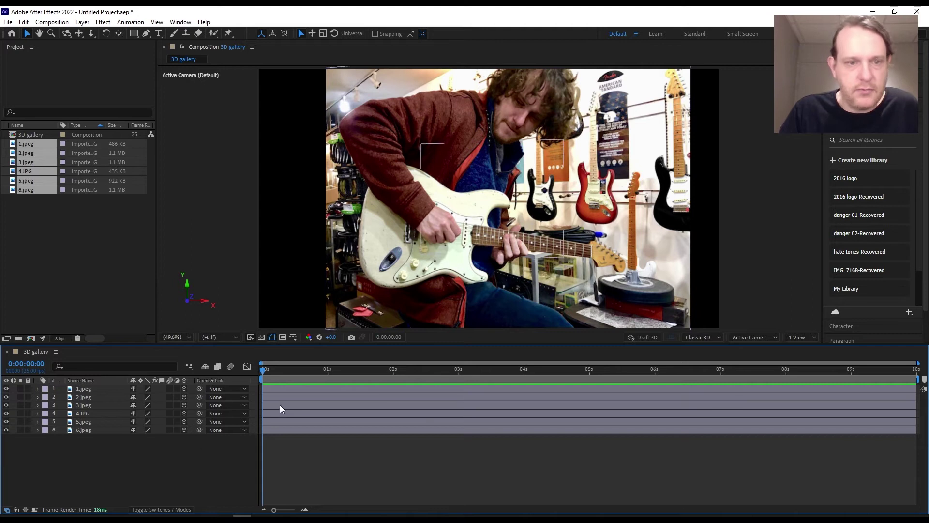
- Add a new camera, Camera 1, to the composition
right_click(103, 467)
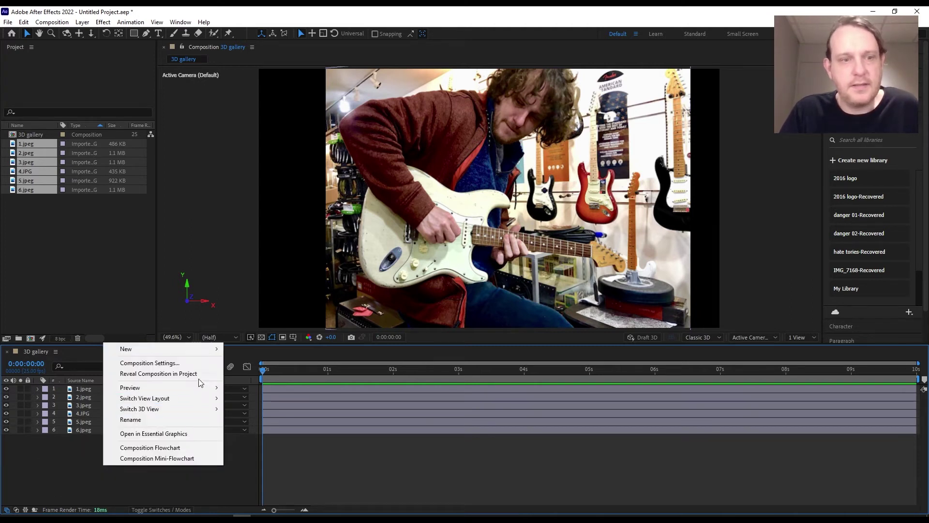
mouse_move(193, 350)
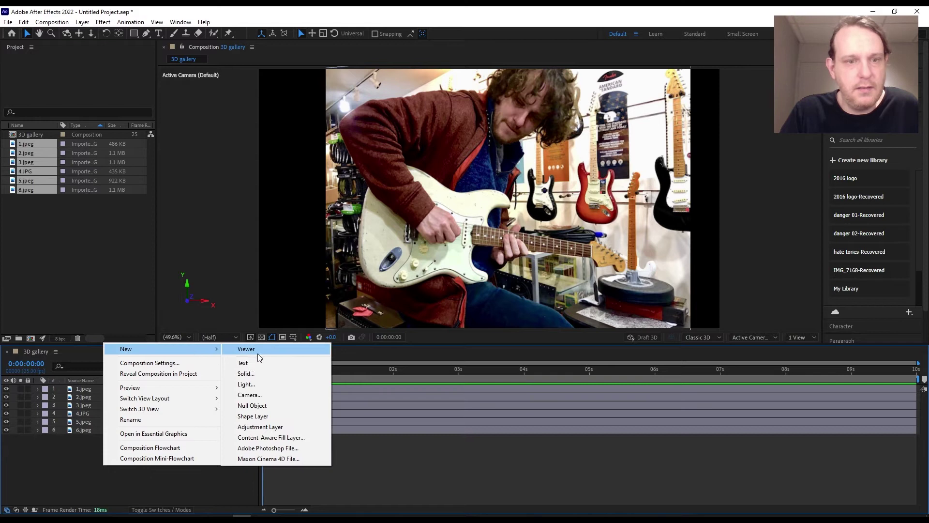
left_click(257, 396)
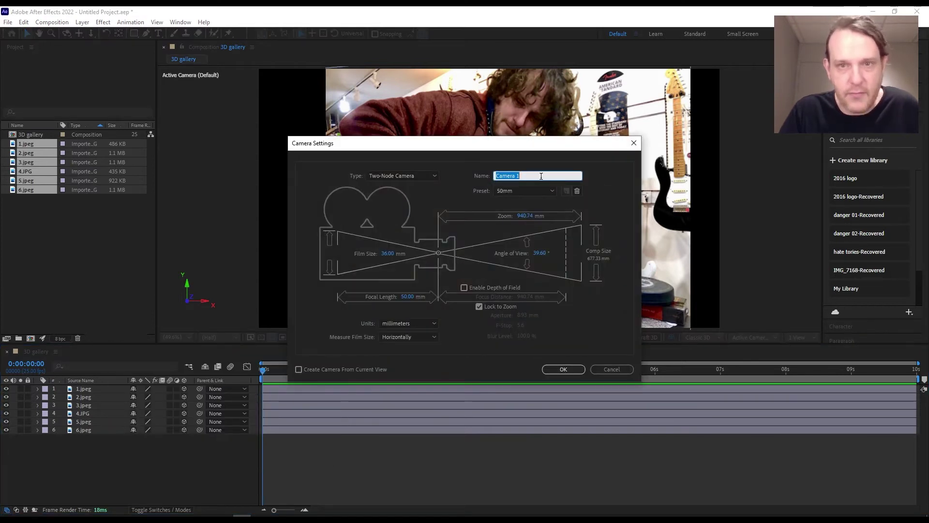
left_click(564, 369)
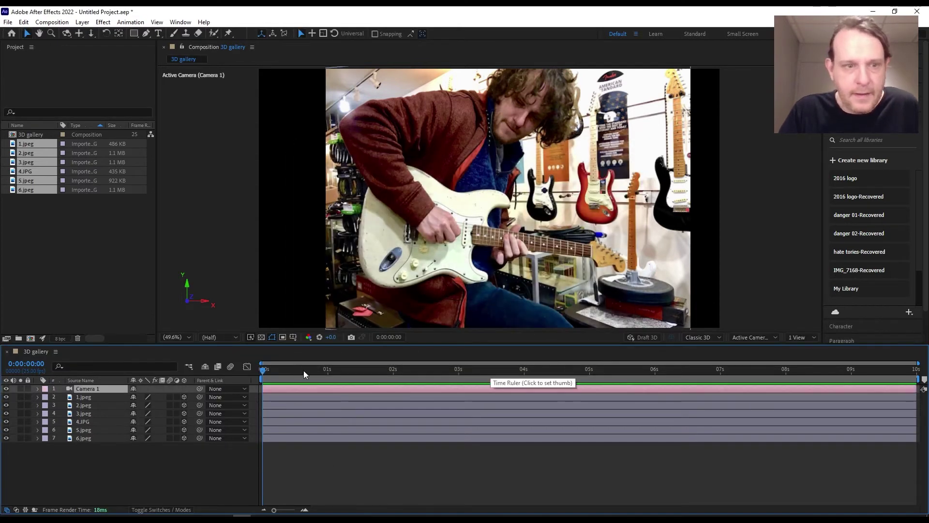
- Frame the first photo with Point of Interest X 695 and Position X about 71
left_click(38, 389)
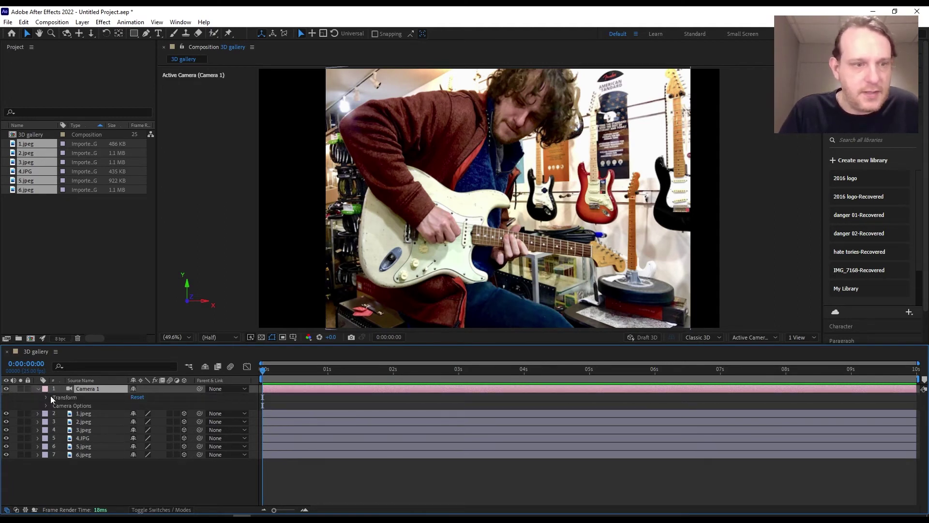
left_click(46, 397)
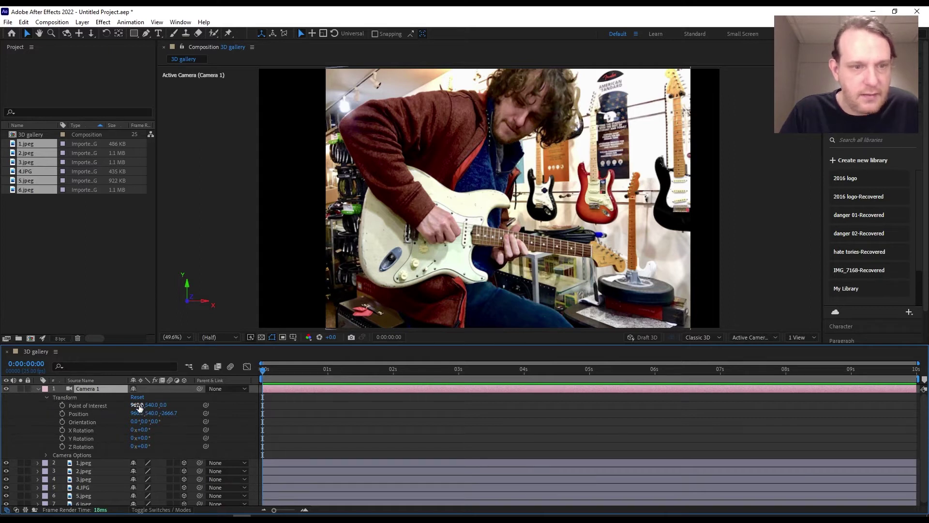
left_click_drag(139, 408, 34, 402)
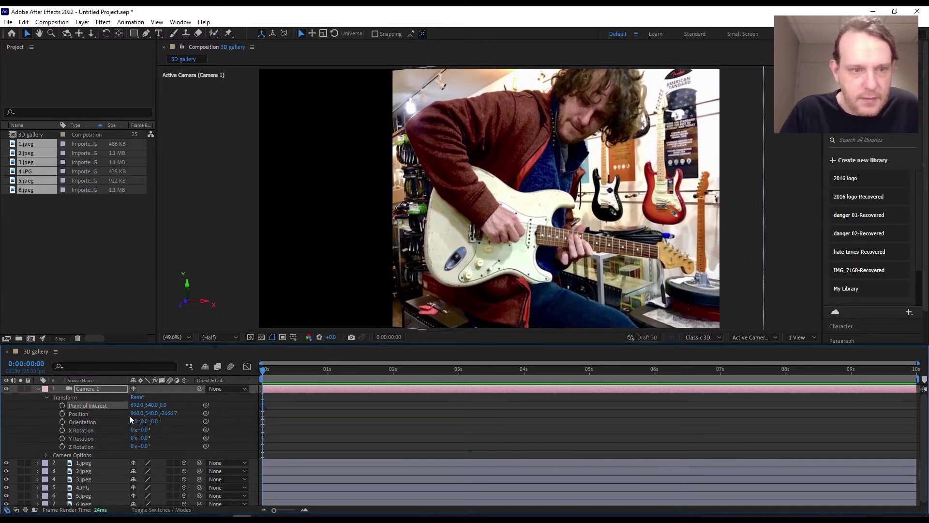
left_click_drag(136, 413, 68, 406)
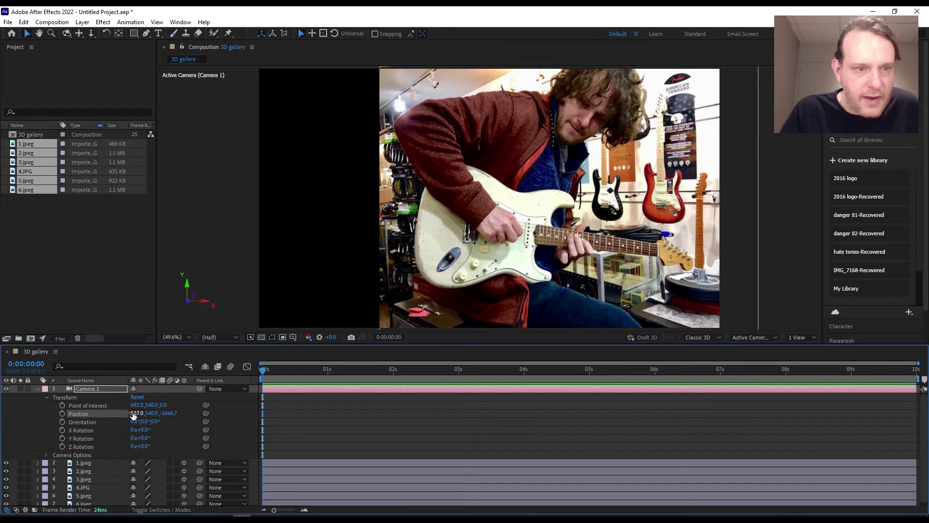
left_click_drag(135, 412, 7, 398)
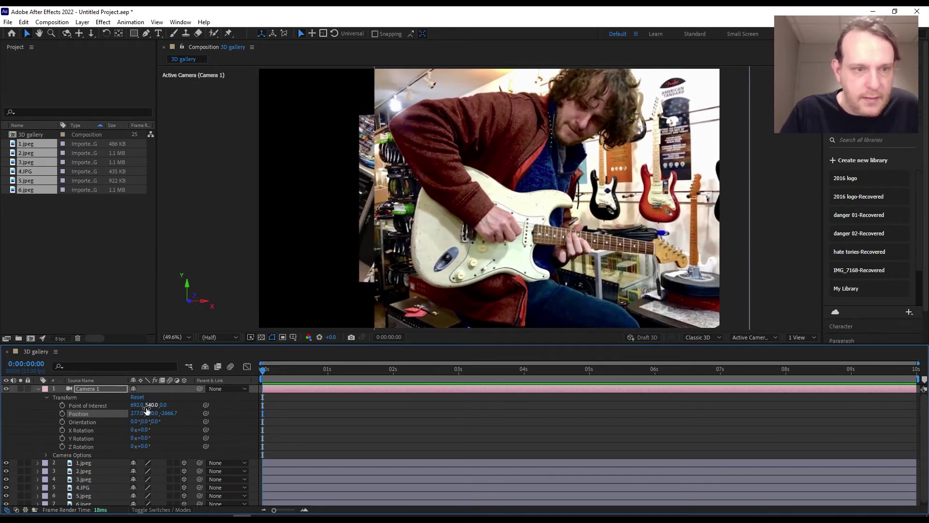
left_click_drag(135, 412, 4, 380)
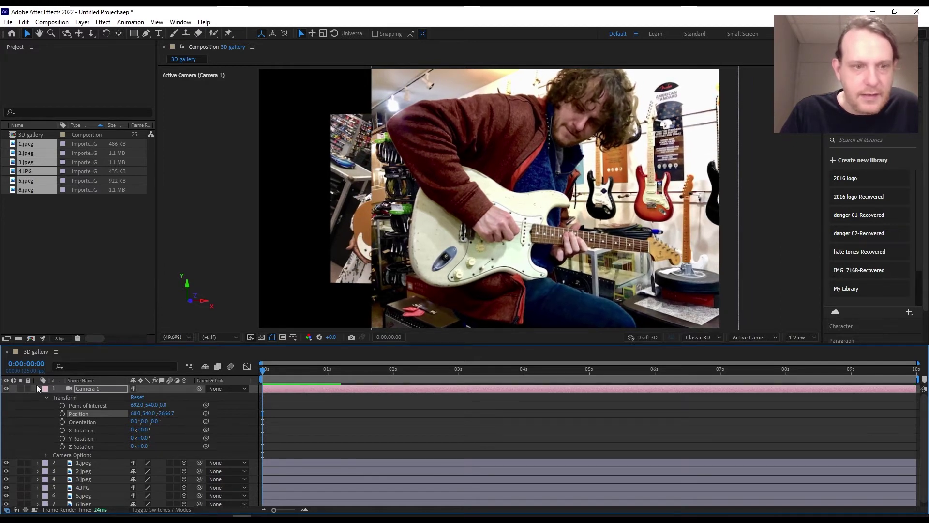
mouse_move(134, 413)
left_mouse_down()
mouse_move(99, 404)
mouse_move(160, 415)
mouse_move(140, 413)
left_mouse_up()
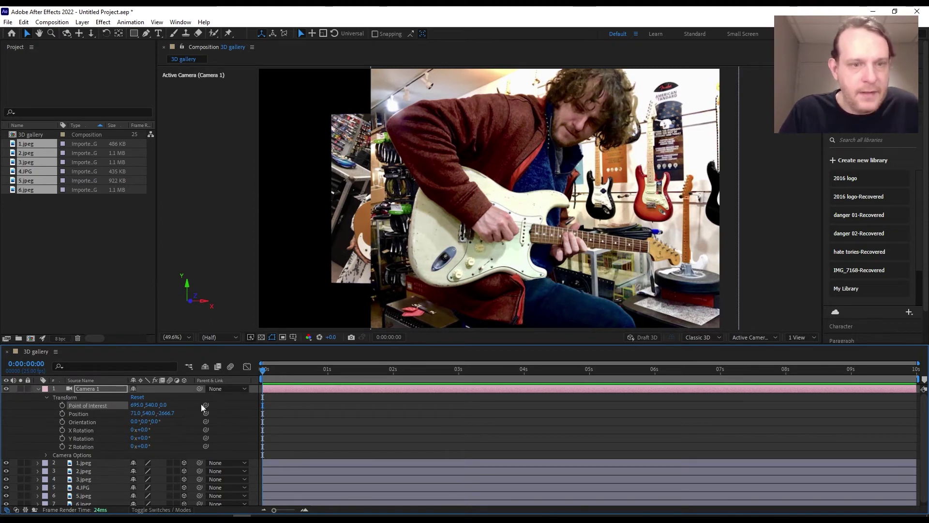
- Set starting keyframes for Camera 1's Point of Interest and Position at 0 seconds
left_click(63, 405)
left_click(62, 413)
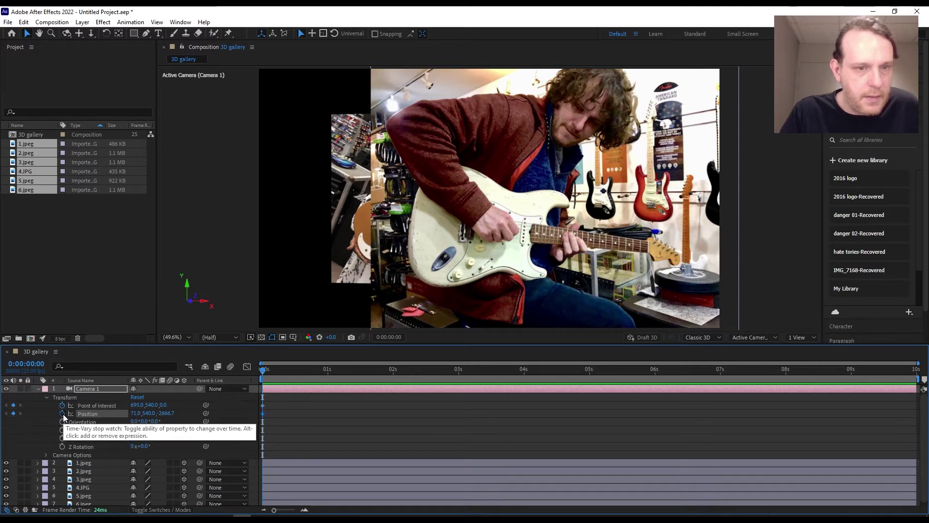
mouse_move(262, 369)
left_mouse_down()
mouse_move(275, 370)
mouse_move(245, 373)
left_mouse_up()
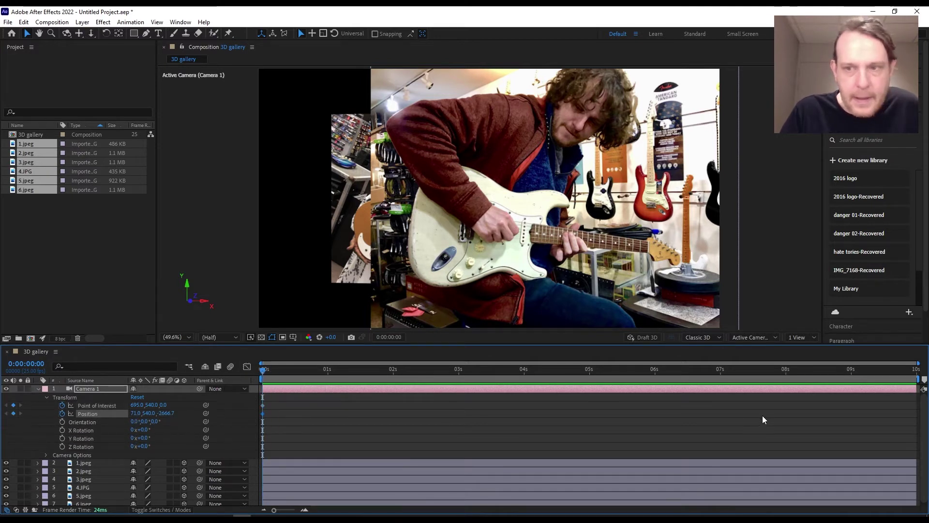
- At 9:10, set Point of Interest Z to 15000 and Position Z to 12333.3
left_click_drag(881, 370, 880, 368)
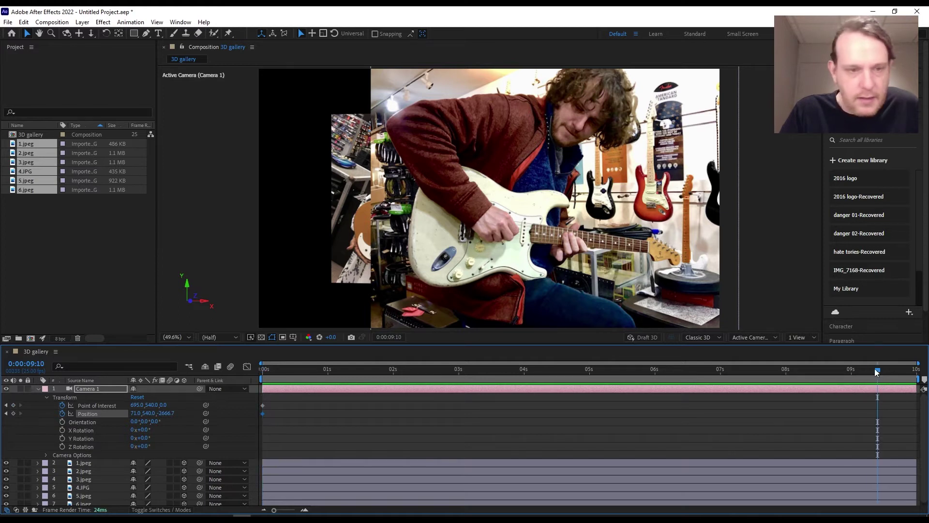
left_click(164, 406)
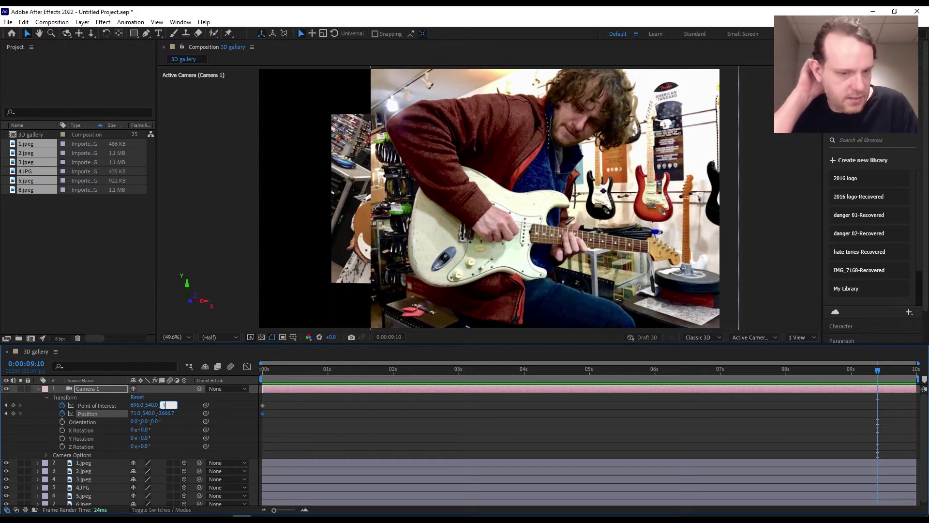
type("15")
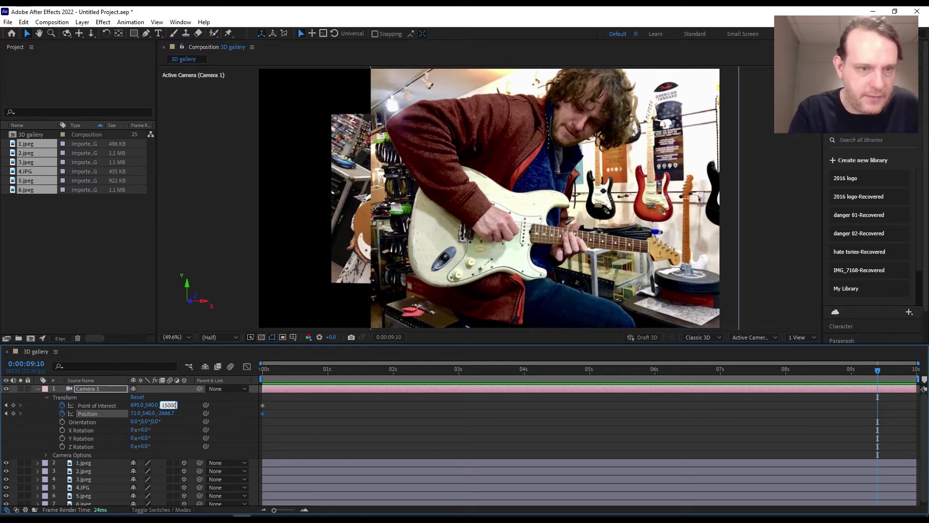
type("000")
key("Return")
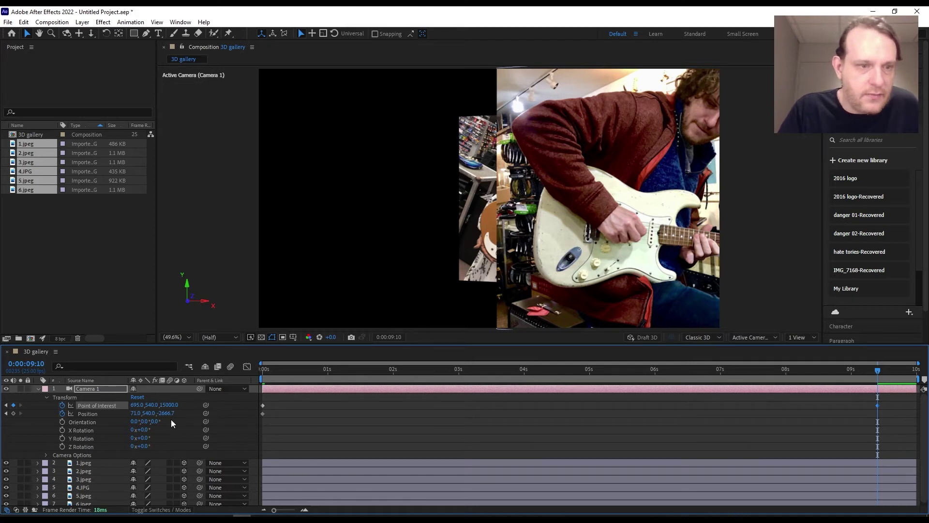
left_click(168, 414)
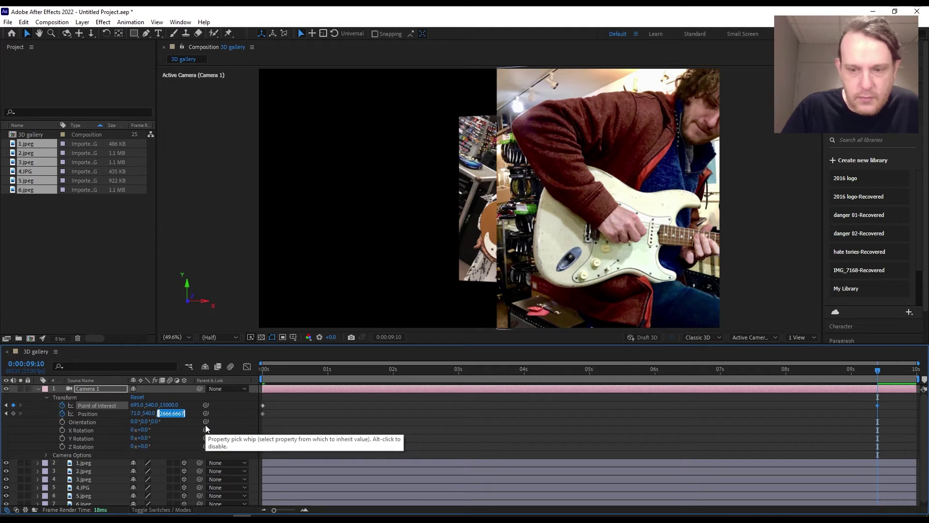
key("Right")
type("+150")
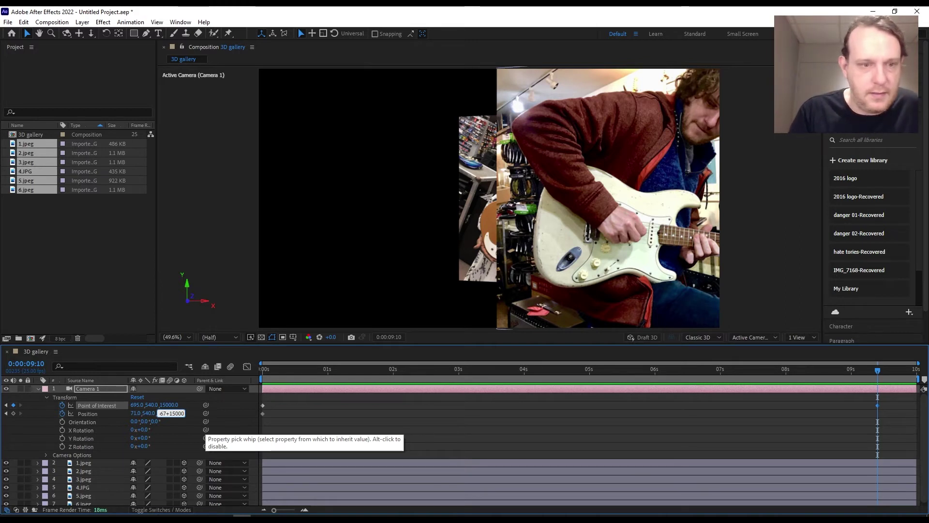
key("Return")
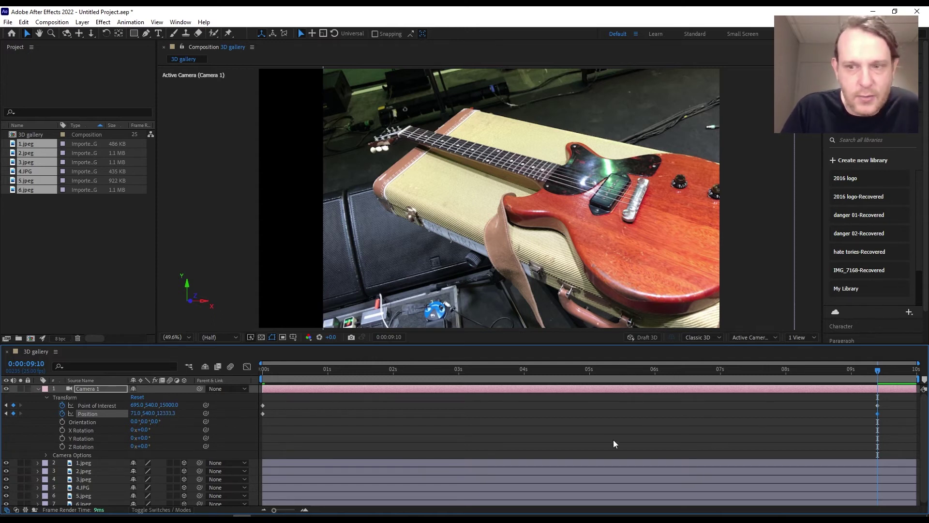
left_click_drag(876, 450, 916, 411)
- Retune the opening shot to Point of Interest X 484 and Position X -245
left_click_drag(878, 371, 694, 370)
left_click_drag(630, 371, 244, 375)
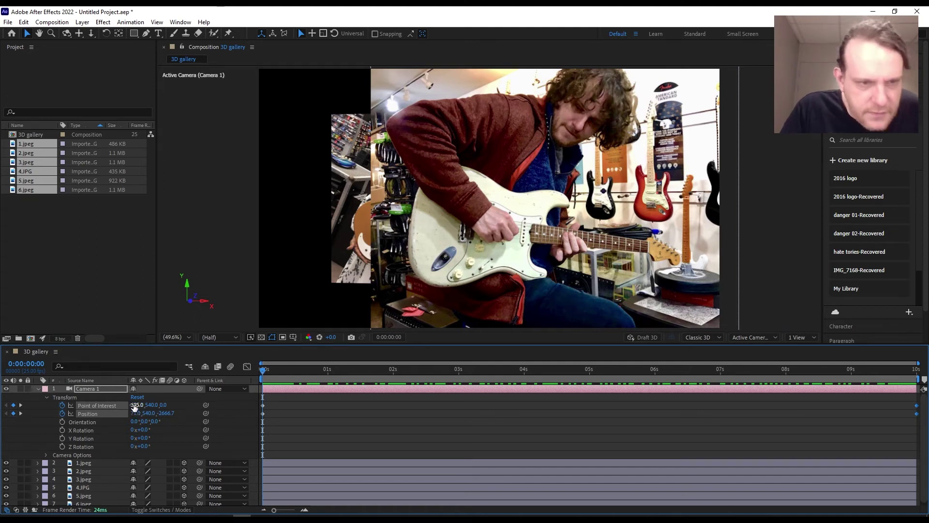
left_click_drag(135, 408, 44, 401)
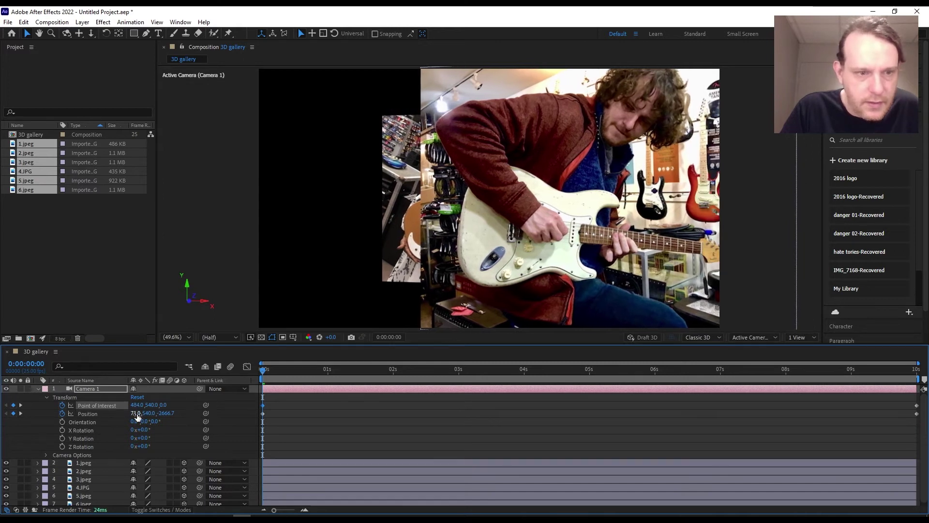
left_click_drag(137, 413, 3, 408)
left_click_drag(129, 414, 121, 414)
- Move the end keyframes to 9:09 and set the ending Position X to -750
left_click_drag(264, 374, 828, 406)
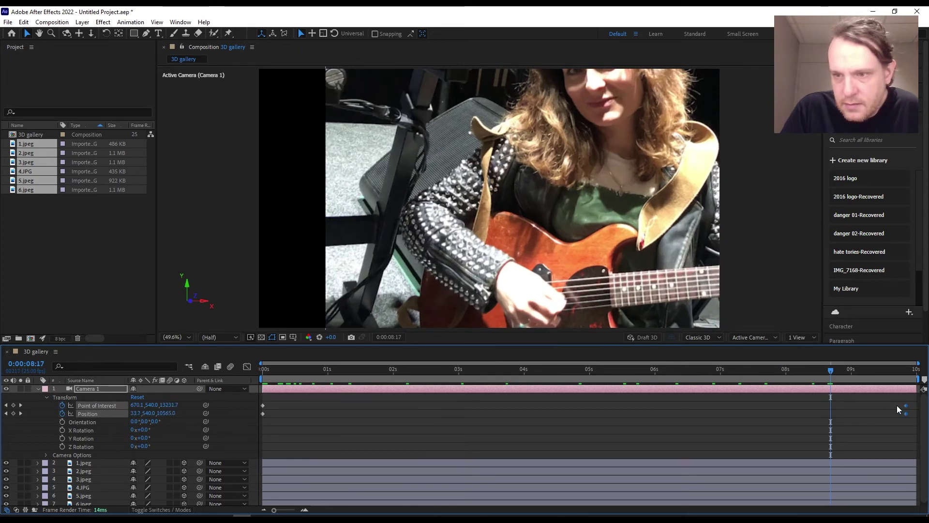
left_click_drag(901, 405, 875, 405)
left_click_drag(831, 370, 875, 370)
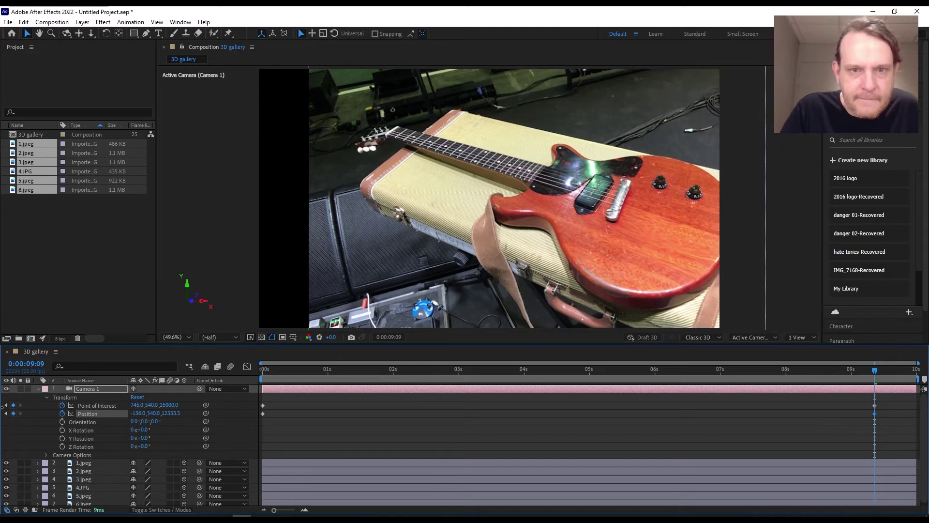
left_click_drag(139, 413, 10, 412)
left_click_drag(141, 413, 2, 404)
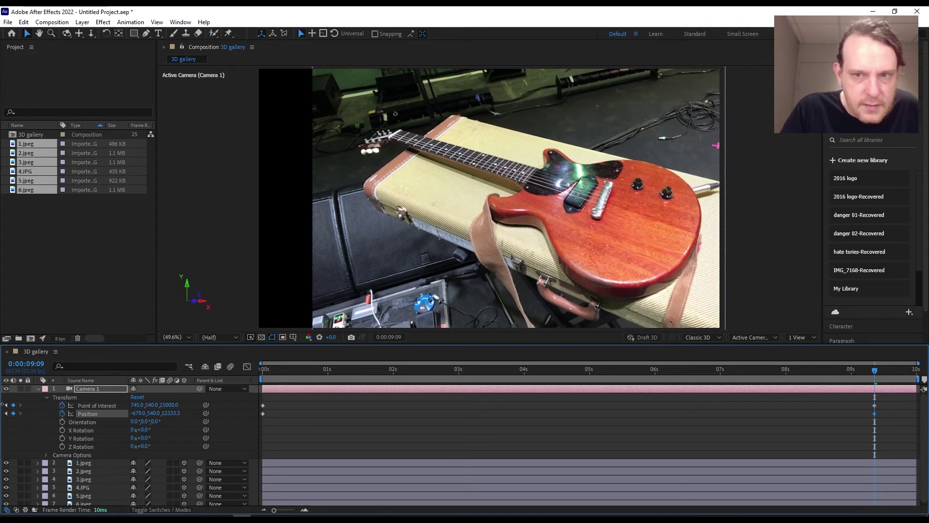
left_click_drag(137, 414, 119, 403)
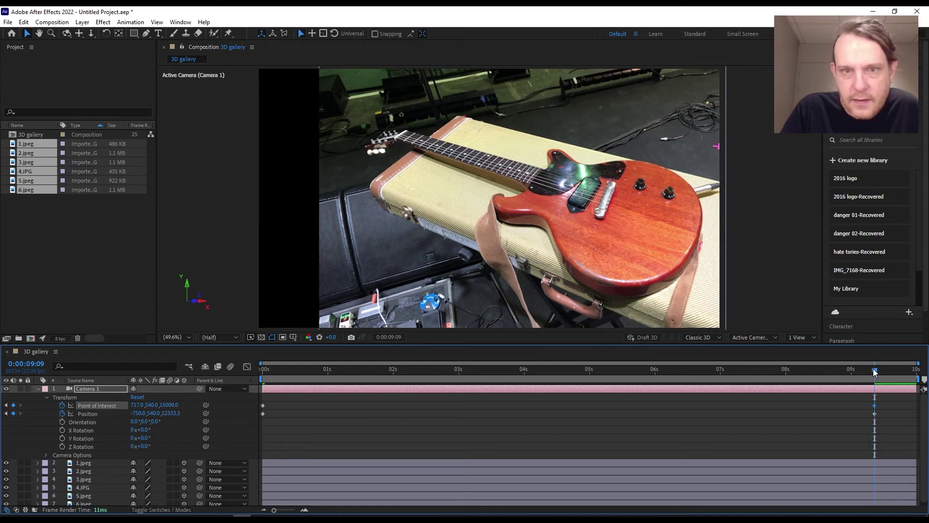
left_click_drag(874, 372, 239, 361)
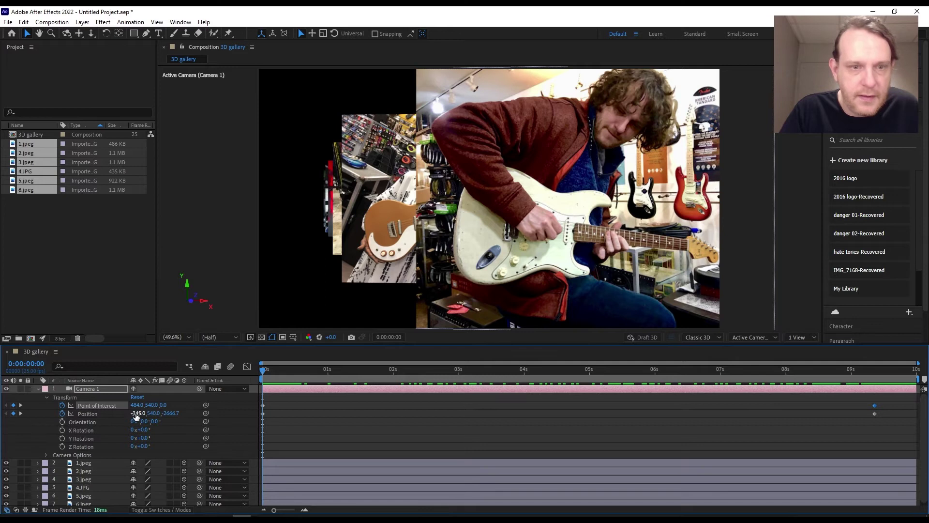
- Set the opening camera Position X to -186 and preview the dolly through the gallery
left_click_drag(136, 414, 279, 431)
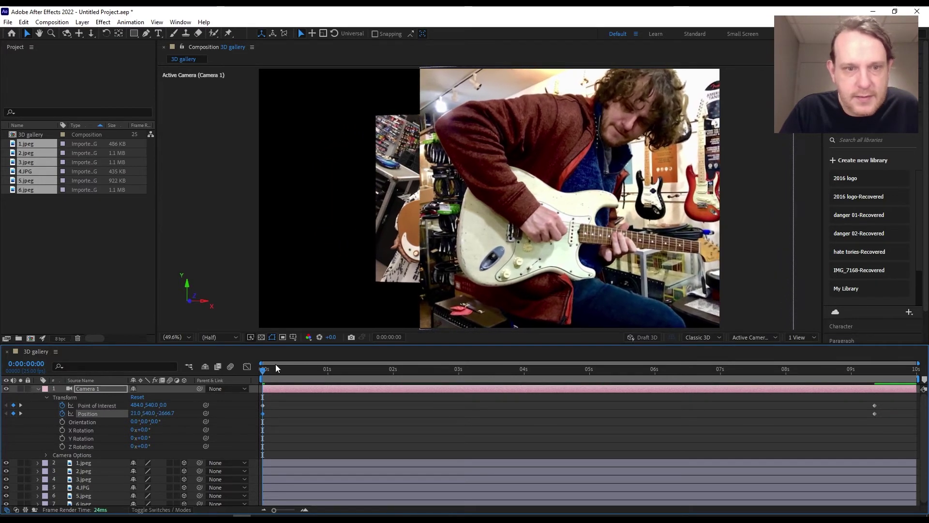
mouse_move(264, 372)
left_mouse_down()
mouse_move(499, 392)
mouse_move(324, 393)
mouse_move(251, 379)
left_mouse_up()
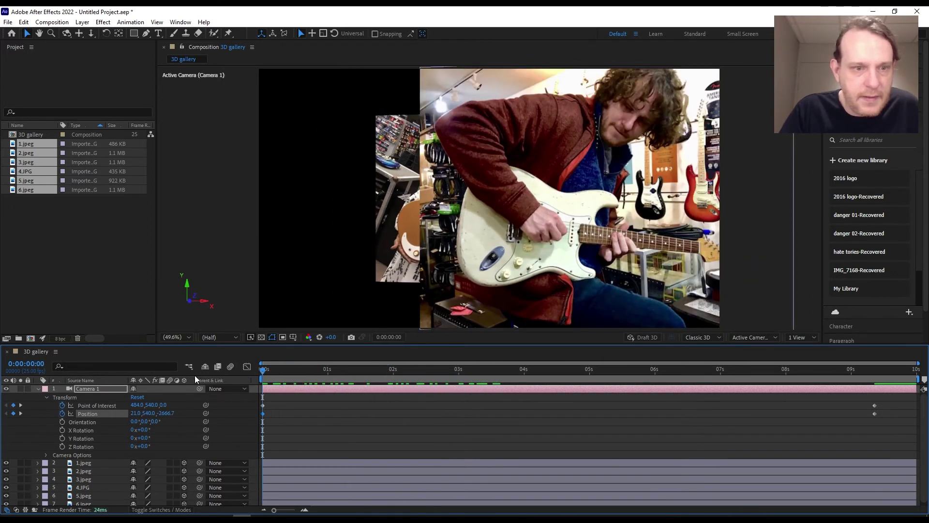
left_click_drag(130, 413, 10, 411)
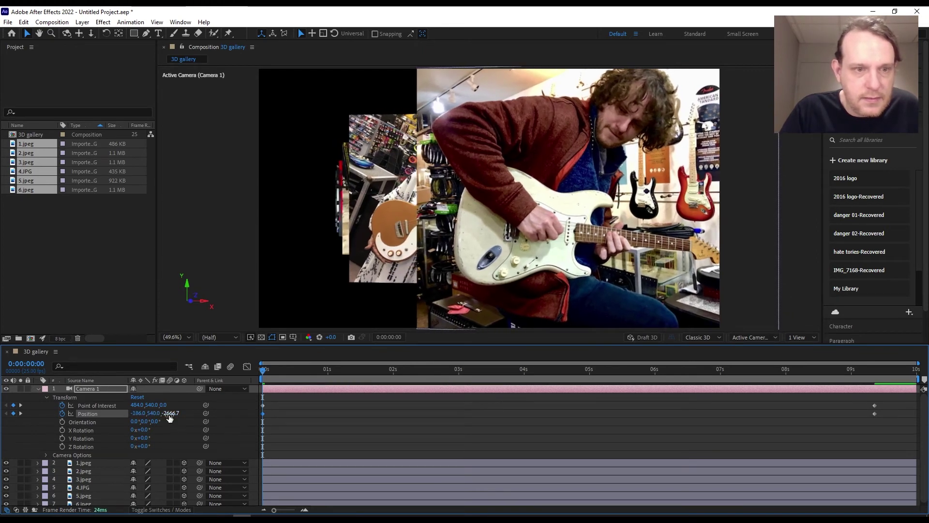
left_click_drag(265, 382, 919, 407)
left_click_drag(841, 407, 184, 326)
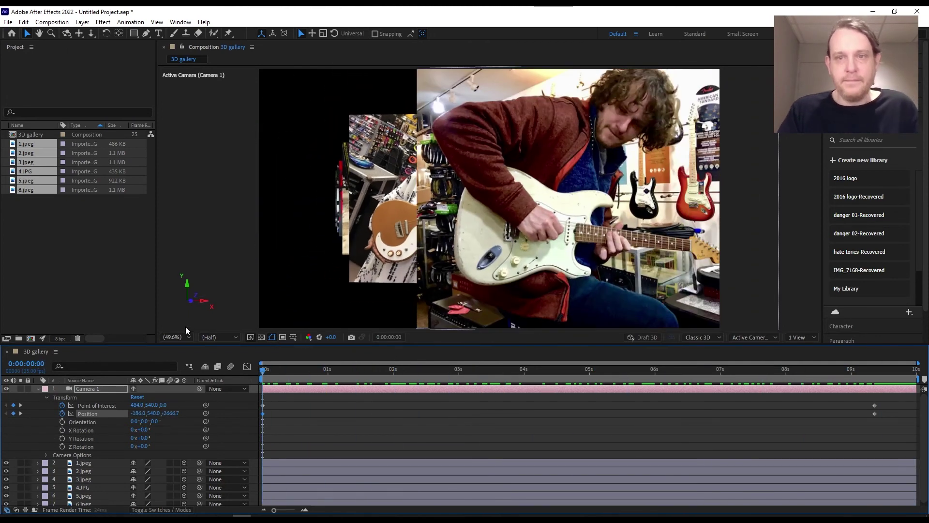
- Re-expand Camera 1, deselect the six photo layers, and preview the dolly move toward the red guitar photo
left_click(38, 389)
left_click_drag(97, 460, 84, 401)
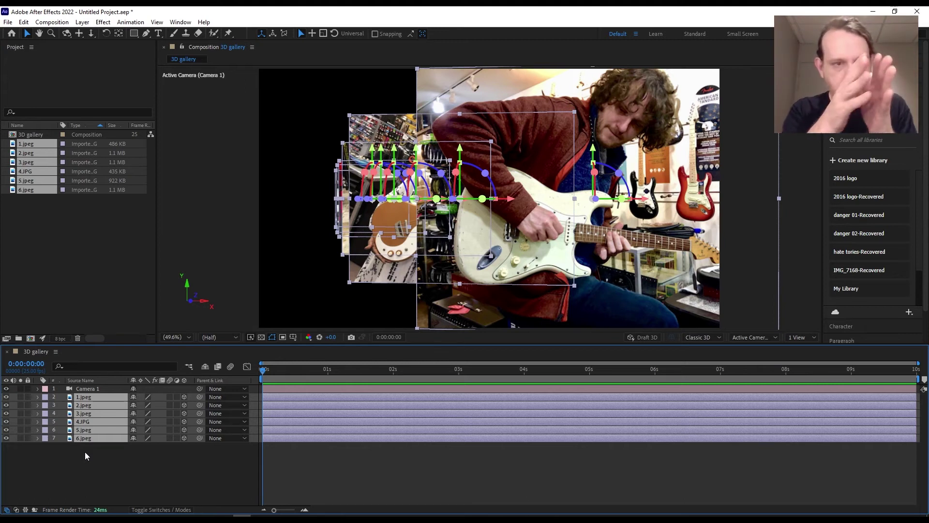
left_click(38, 390)
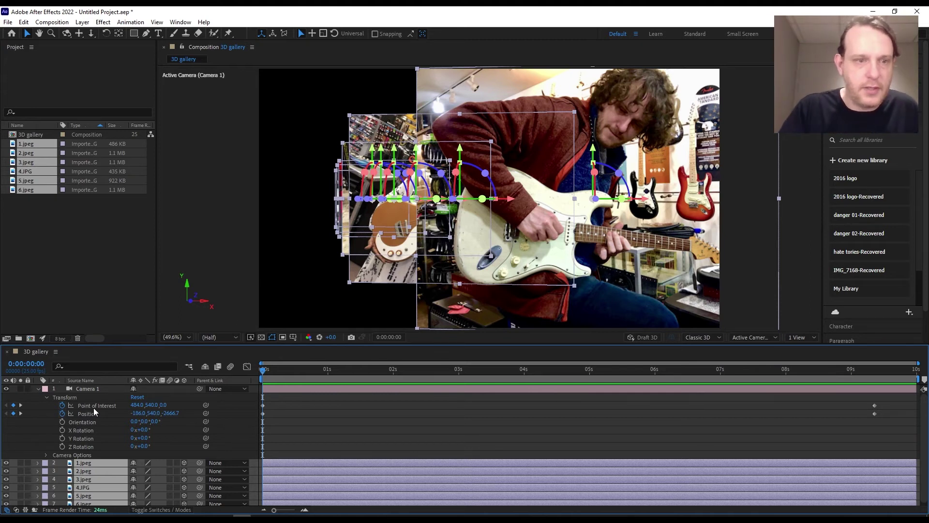
left_click(343, 424)
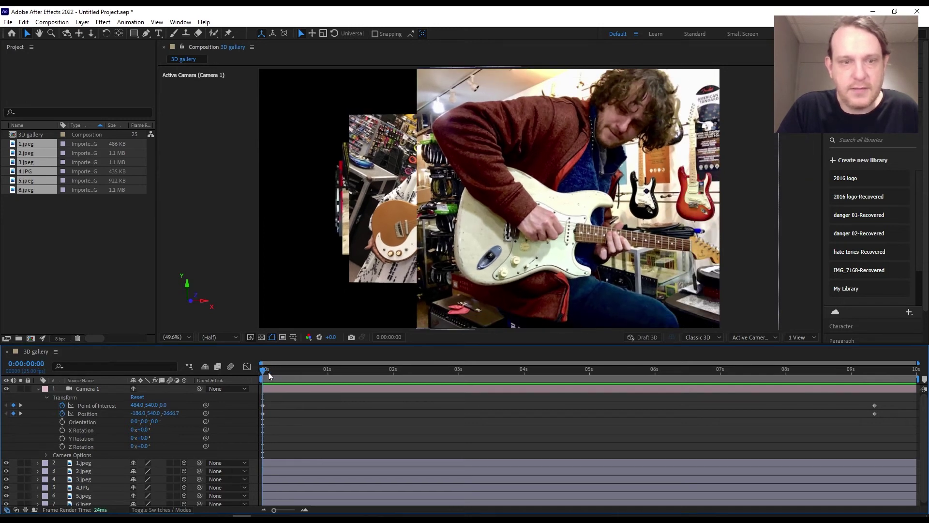
left_click_drag(263, 369, 917, 410)
left_click_drag(883, 370, 917, 372)
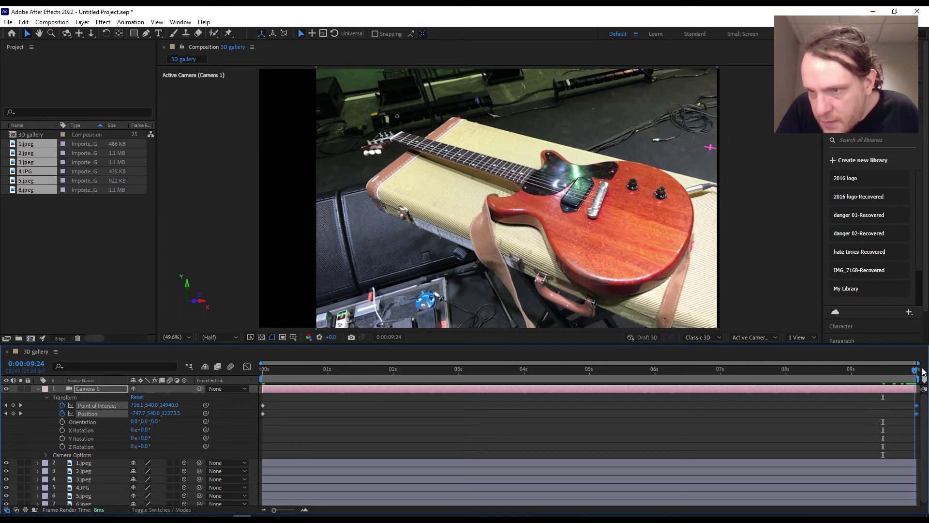
left_click_drag(918, 410, 915, 410)
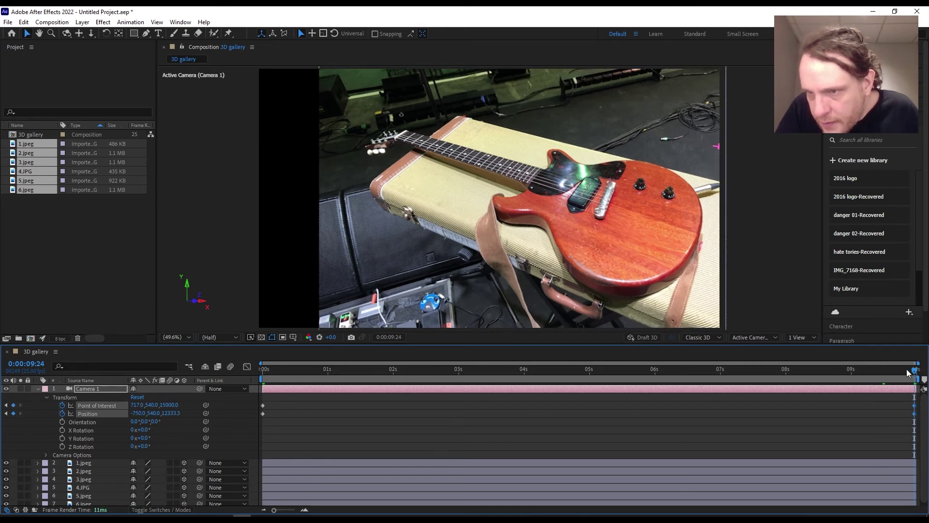
left_click_drag(920, 370, 256, 359)
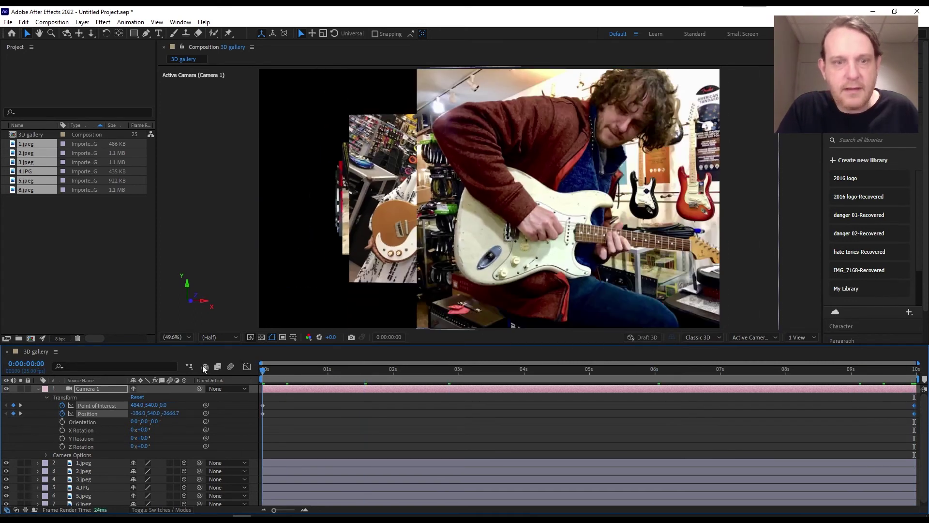
key("space")
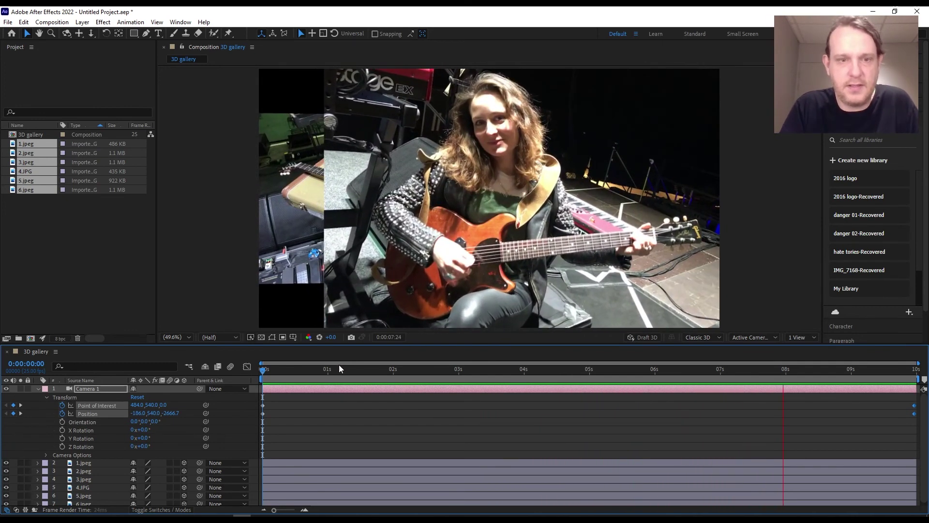
key("space")
- Create a 1920×1080 Dark Gray Solid 1 and drag it to the bottom of the layer stack
left_click_drag(280, 372, 248, 373)
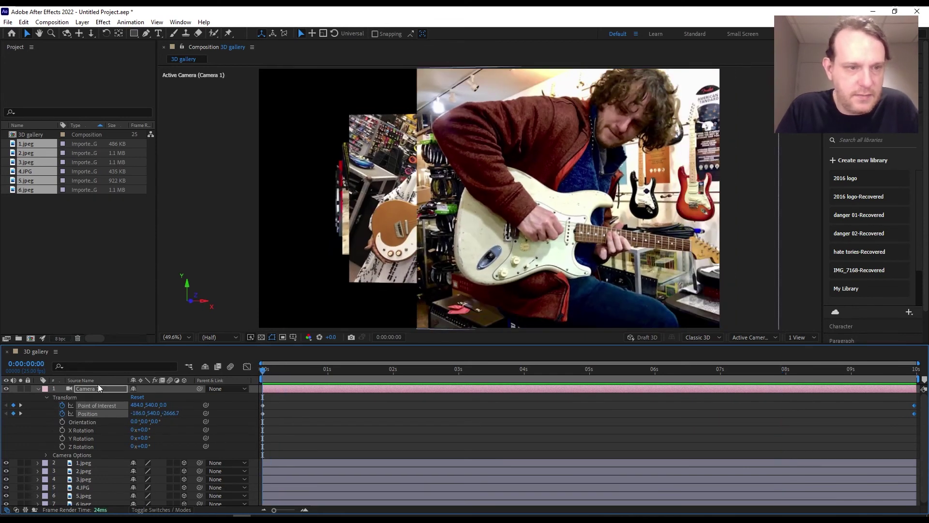
left_click(38, 389)
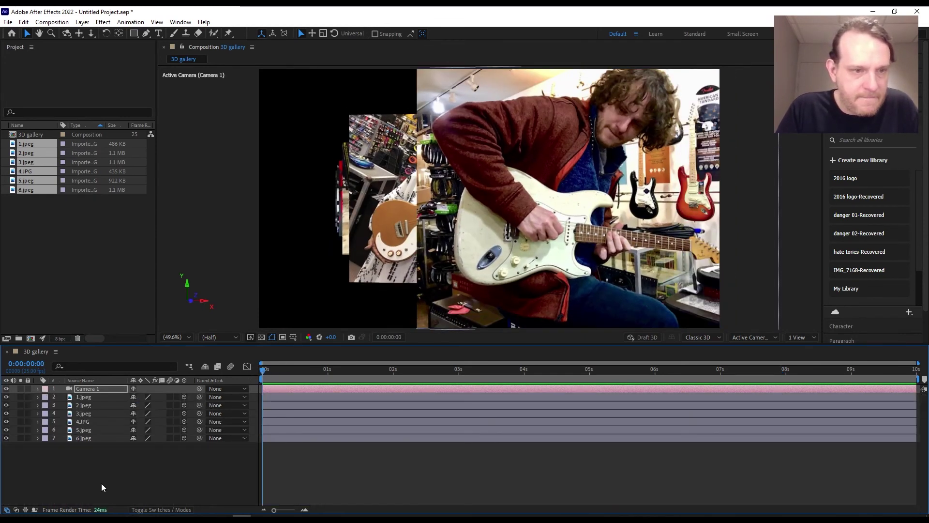
right_click(62, 472)
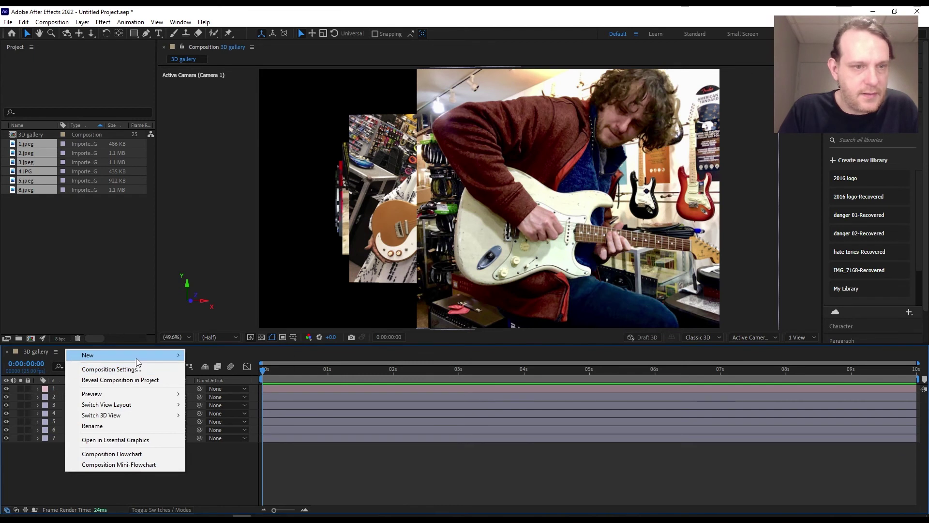
mouse_move(136, 358)
left_click(238, 379)
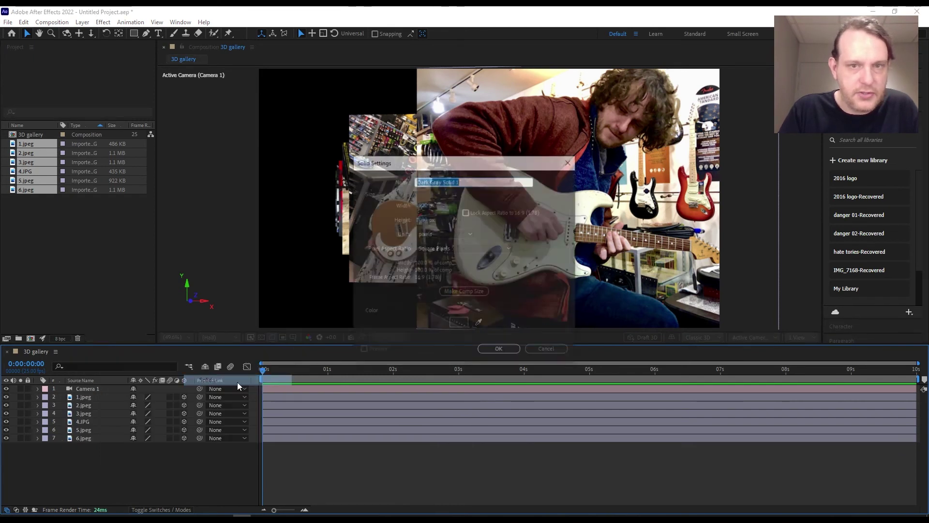
left_click(500, 349)
left_click_drag(101, 391, 107, 456)
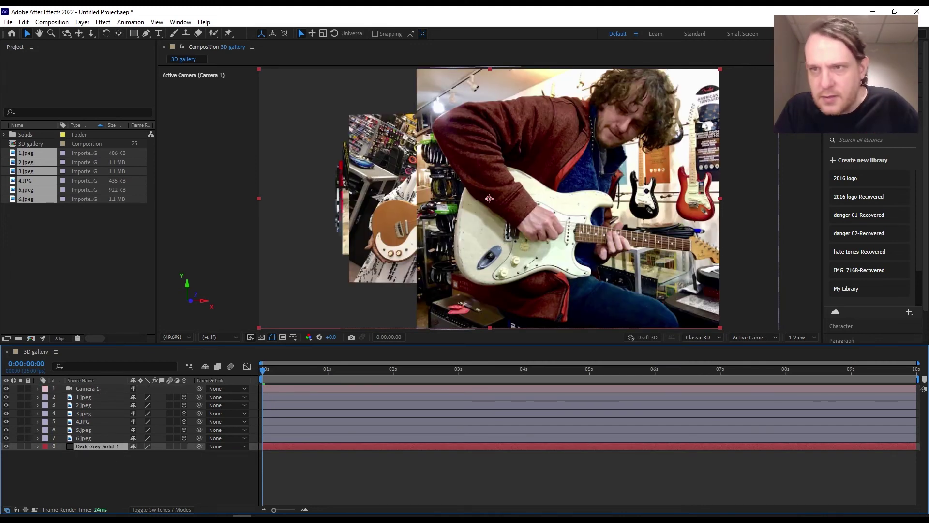
left_click(839, 127)
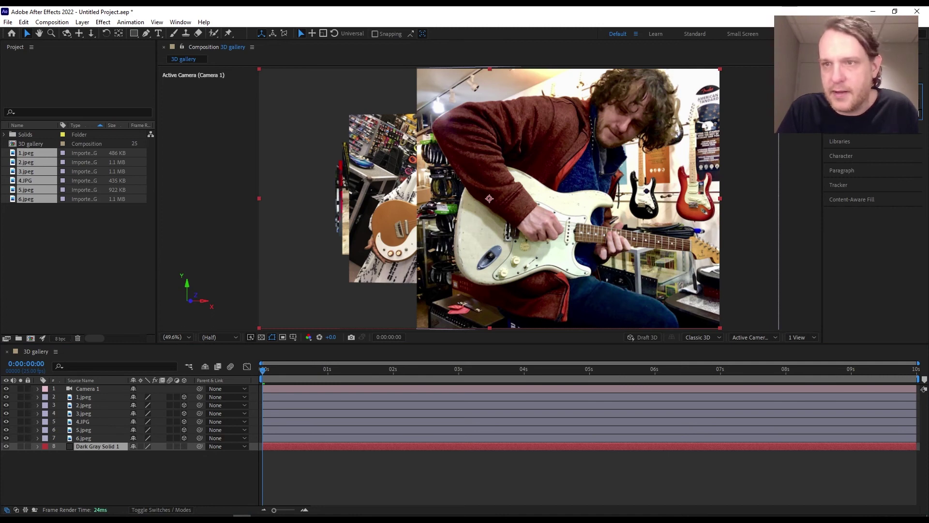
- Apply Noise to Dark Gray Solid 1 at 87% amount with Use Color Noise turned off
key("ctrl+5")
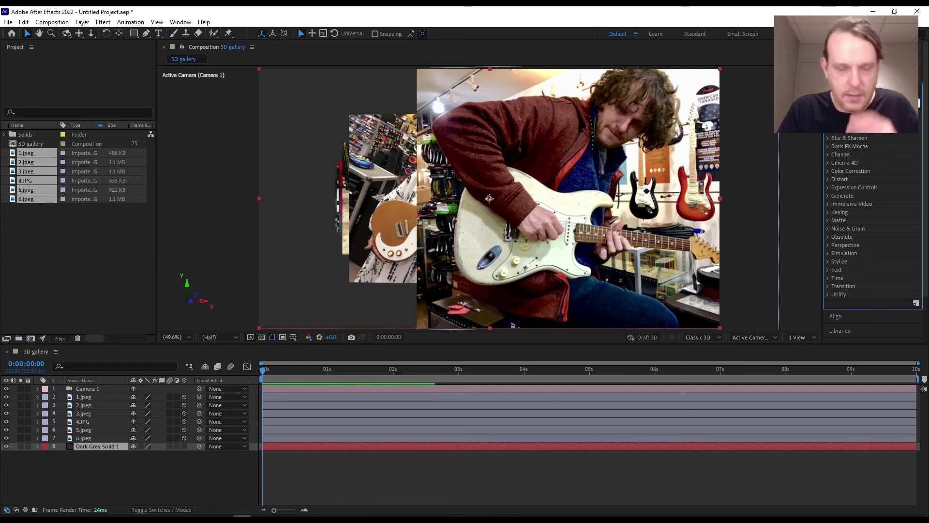
type("noise")
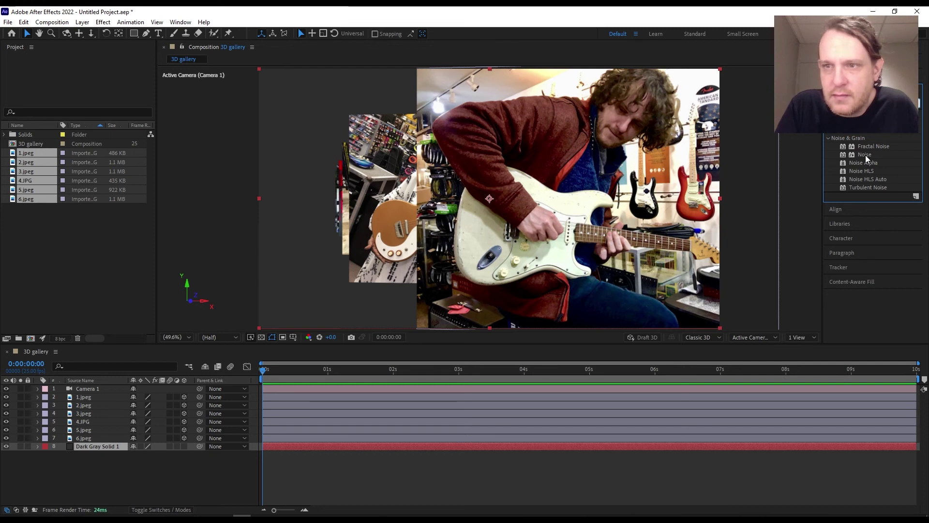
left_click_drag(865, 154, 99, 446)
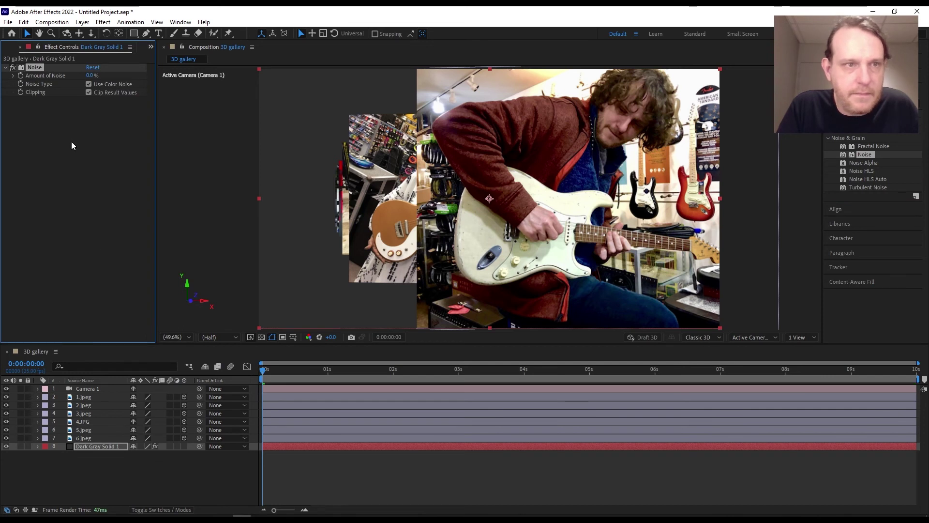
left_click_drag(90, 76, 193, 74)
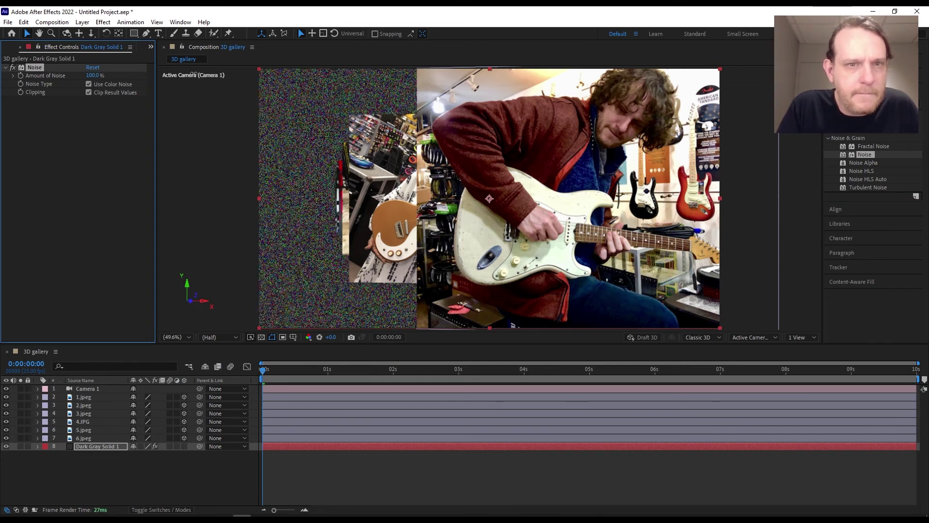
left_click(94, 81)
left_click_drag(83, 73, 83, 71)
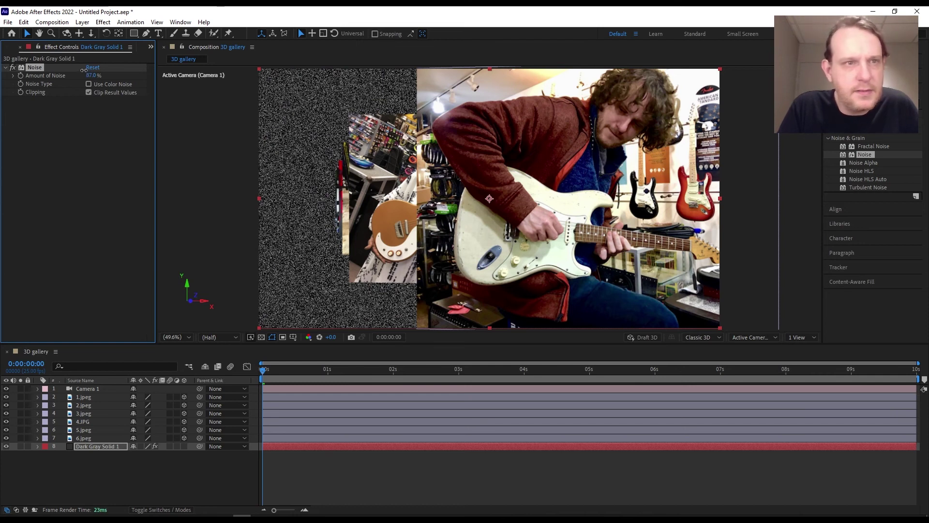
left_click(871, 103)
type("blur")
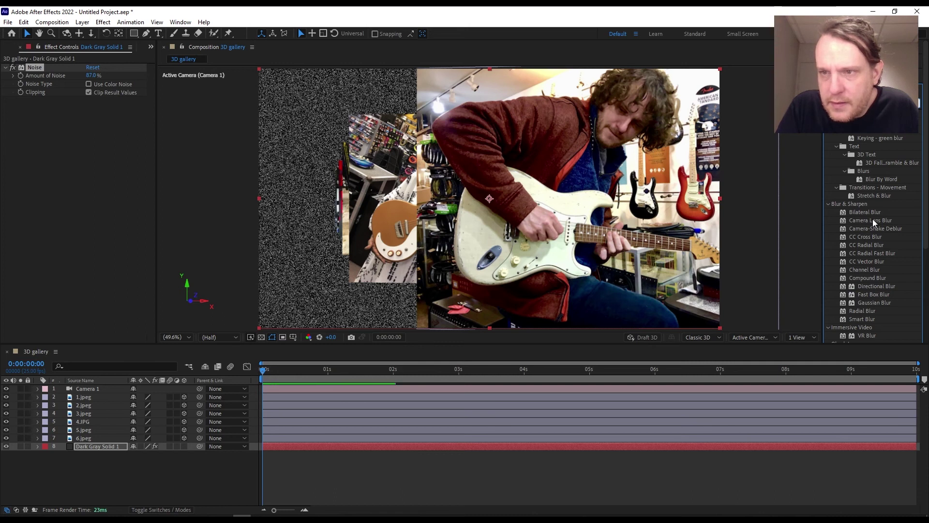
- Add Camera Lens Blur with radius 37 to Dark Gray Solid 1 and lower Noise amount to 81.5%
left_click_drag(872, 219, 108, 444)
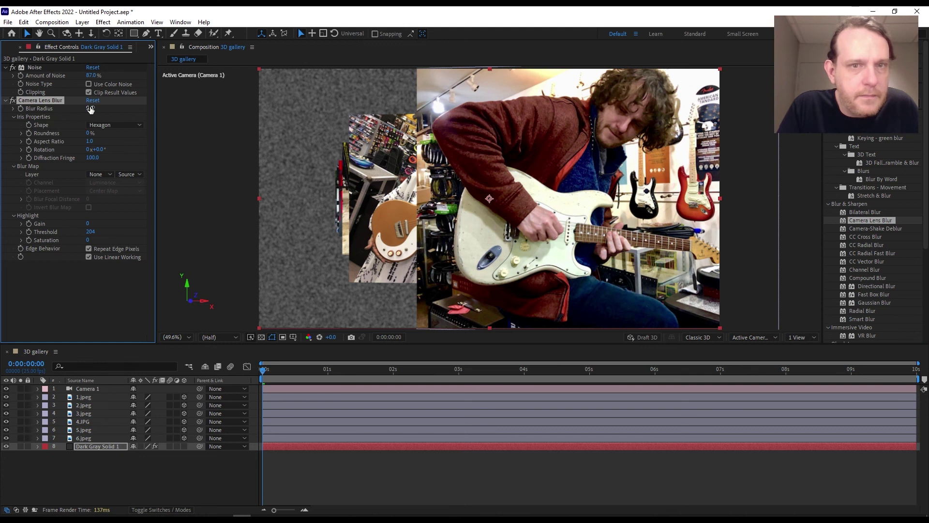
mouse_move(107, 108)
left_mouse_down()
mouse_move(119, 108)
mouse_move(102, 104)
left_mouse_up()
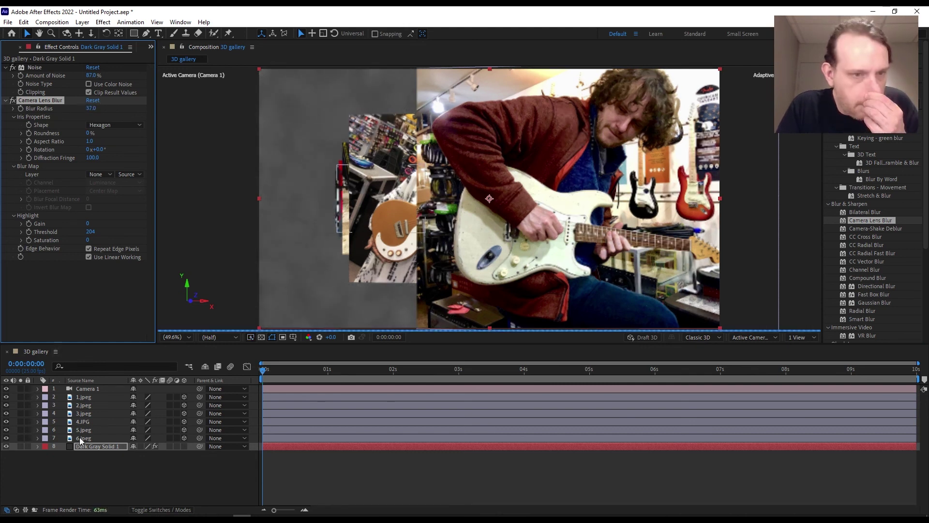
left_click(14, 75)
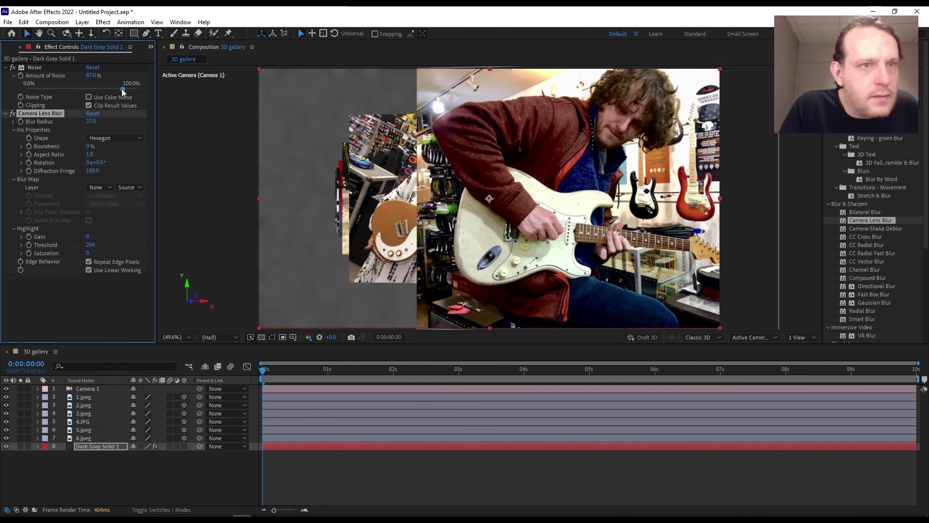
left_click_drag(123, 89, 117, 89)
left_click_drag(264, 370, 242, 370)
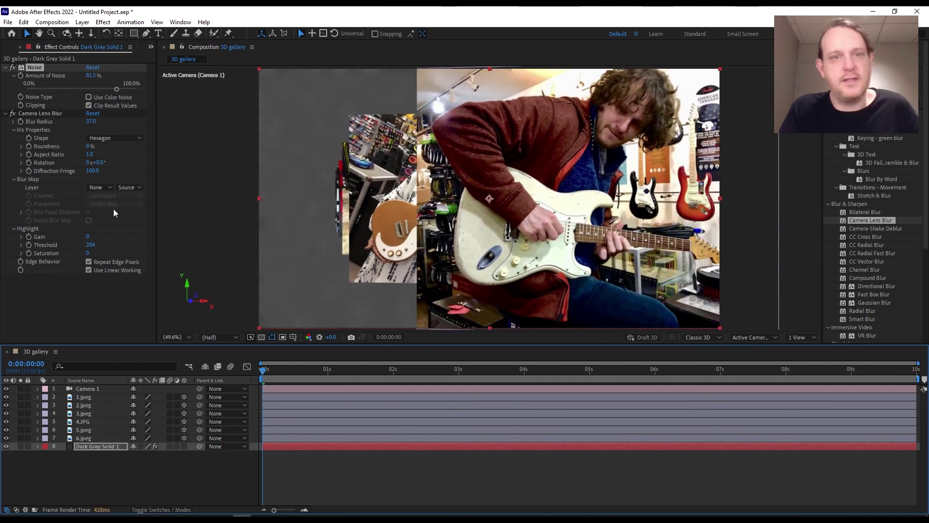
- Add Adjustment Layer 1 at the top of the layer stack and select it
left_click(5, 67)
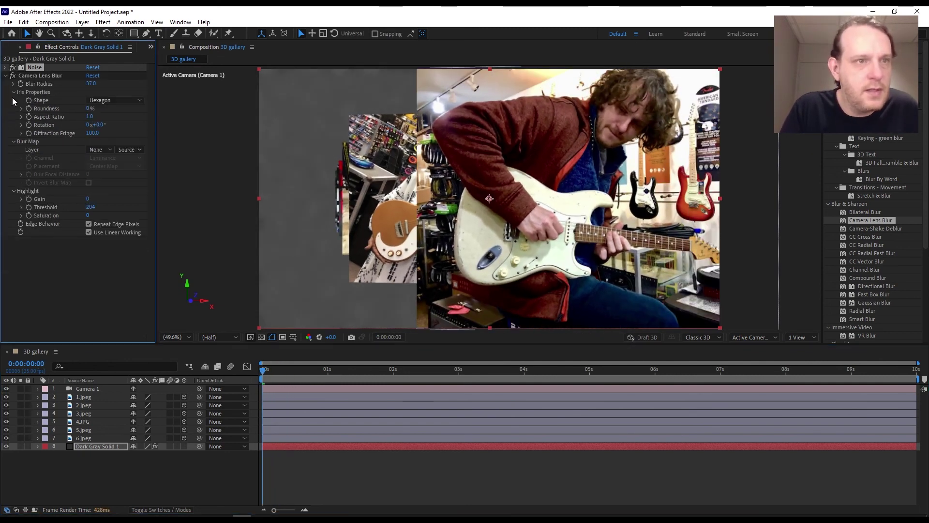
right_click(87, 474)
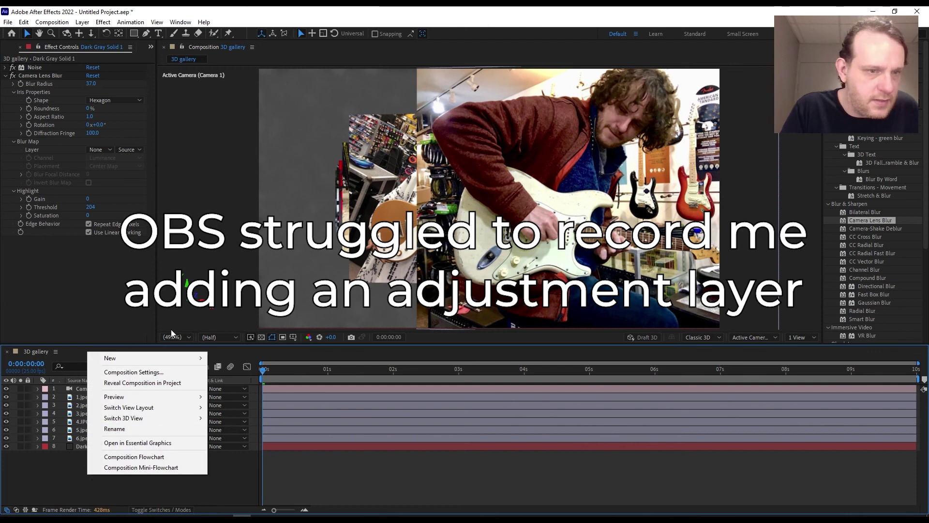
mouse_move(168, 357)
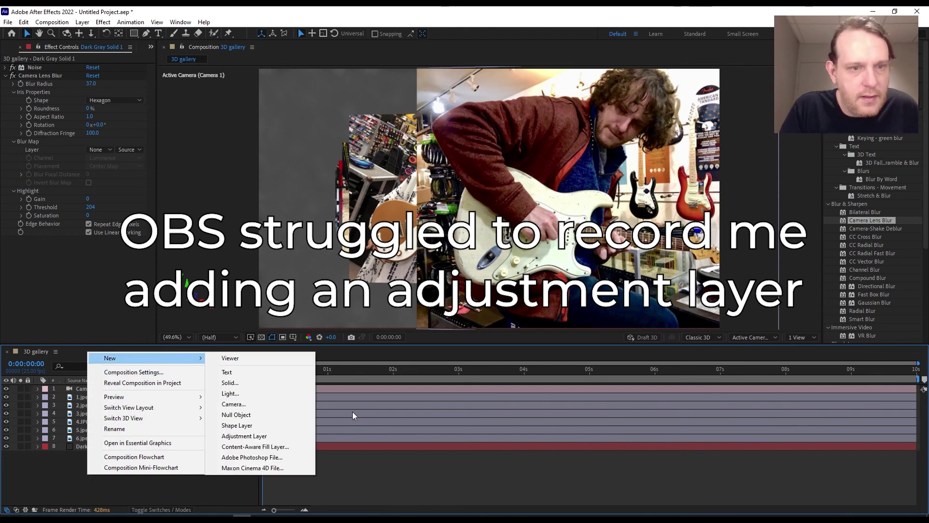
left_click(278, 436)
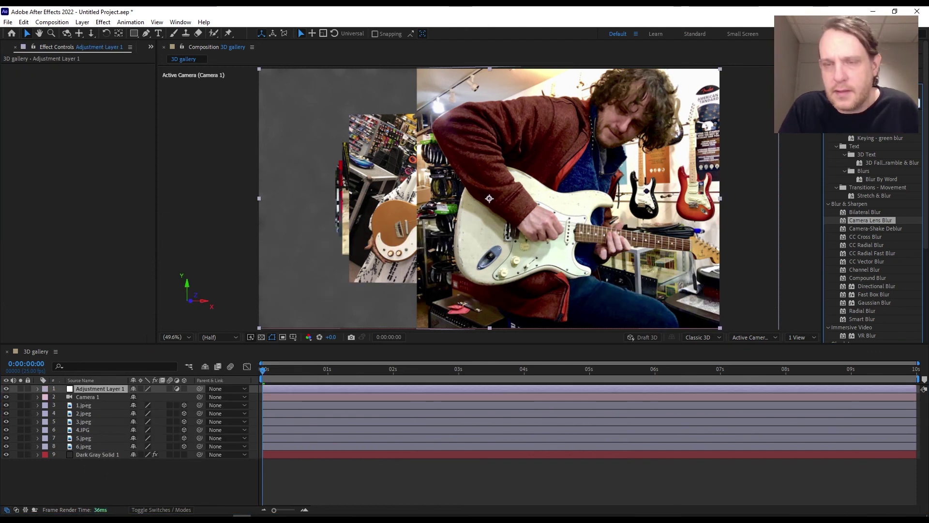
left_click(852, 87)
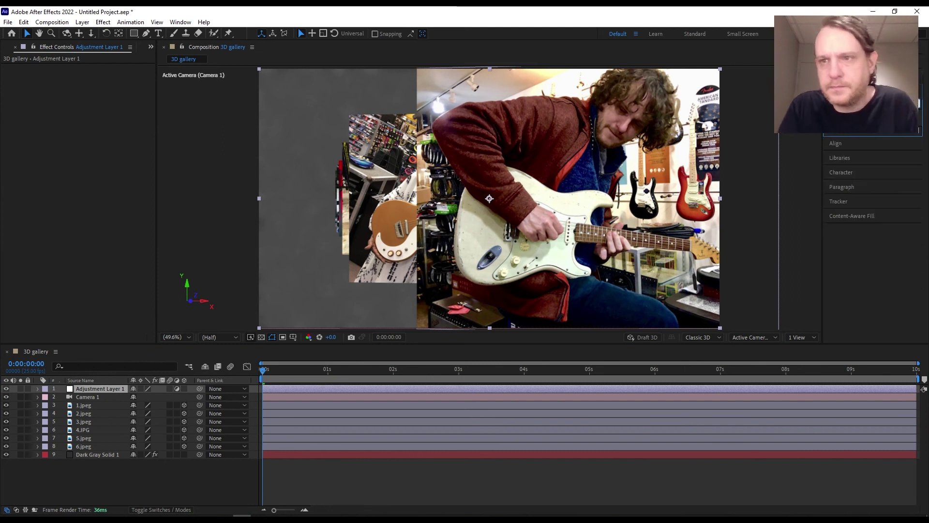
left_click(86, 377)
left_click(100, 386)
- Apply Lumetri Color to the adjustment layer with a Vignette Amount of -3.7
key("ctrl+alt+shift+e")
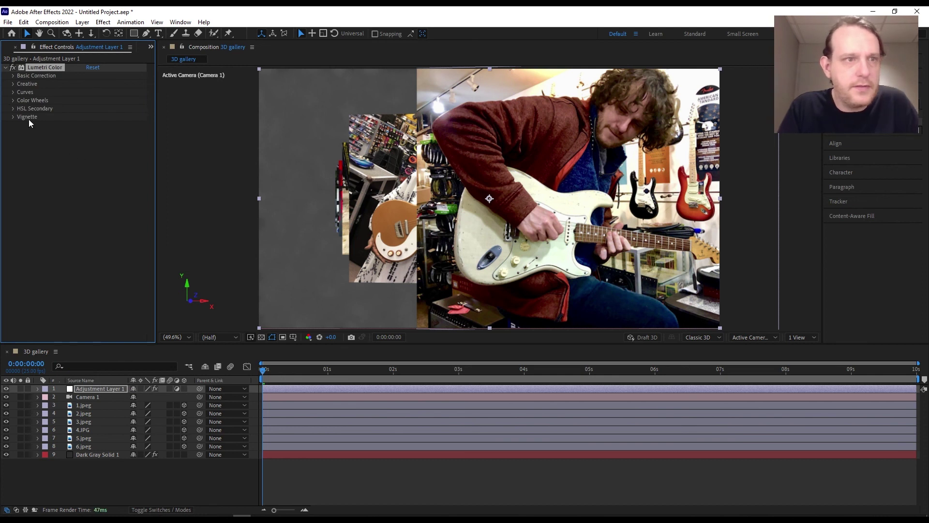
left_click(12, 116)
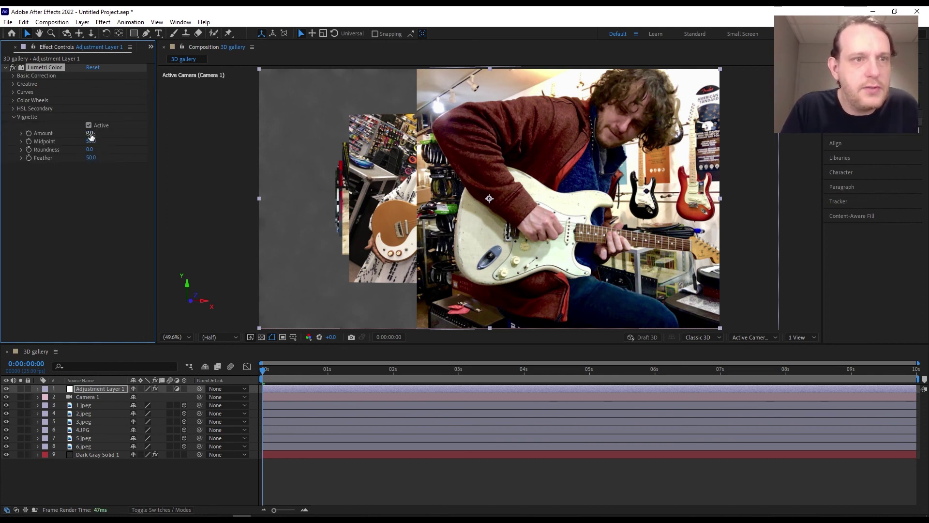
left_click_drag(89, 132, 4, 130)
left_click(113, 224)
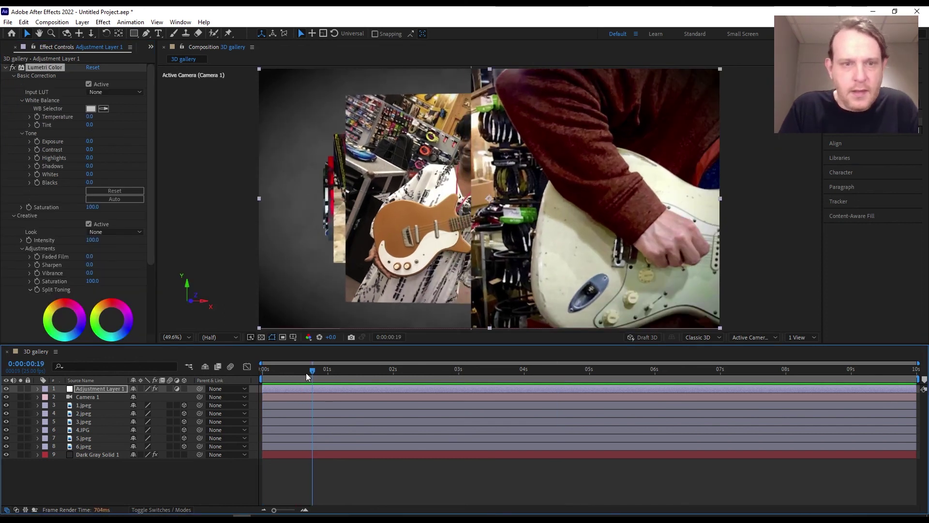
left_click_drag(306, 372, 252, 379)
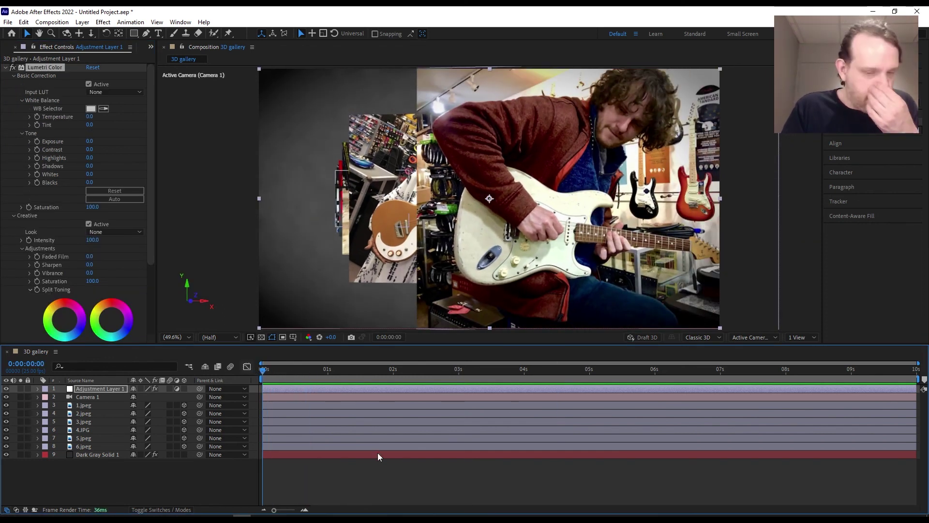
left_click(374, 474)
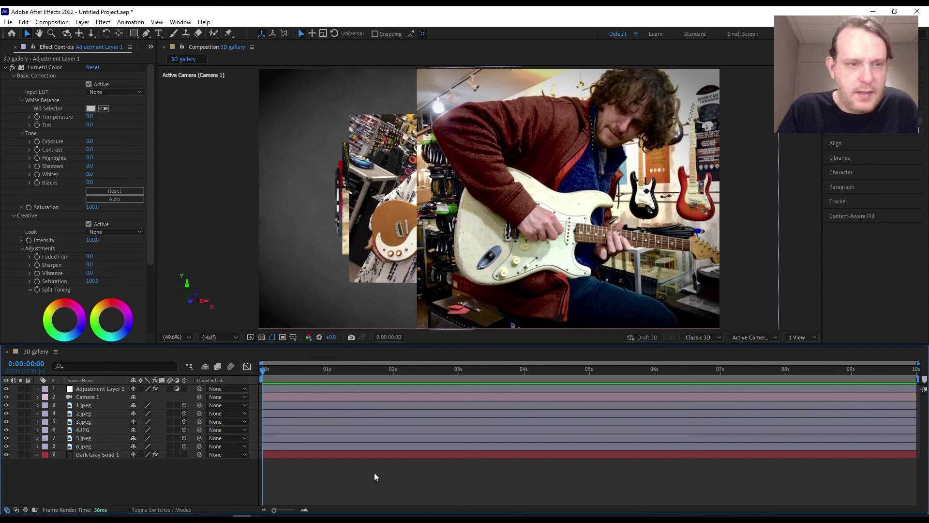
key("space")
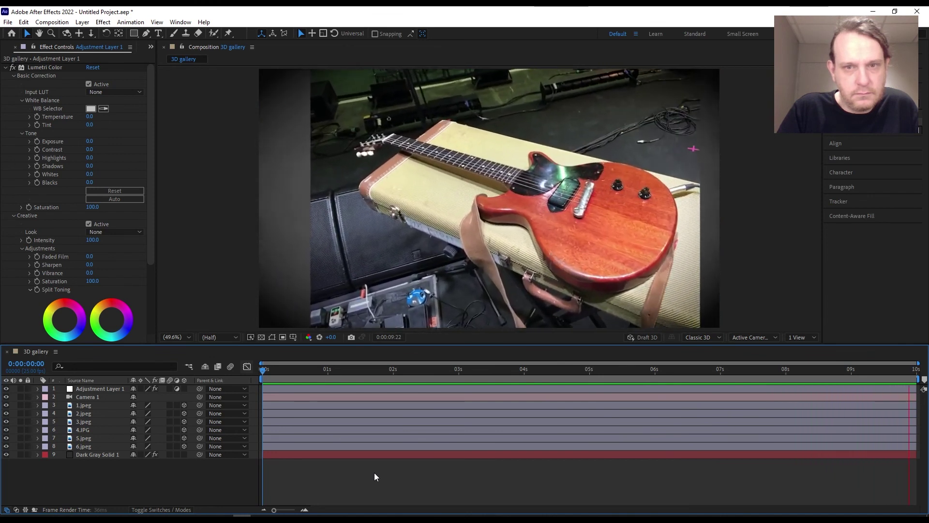
key("space")
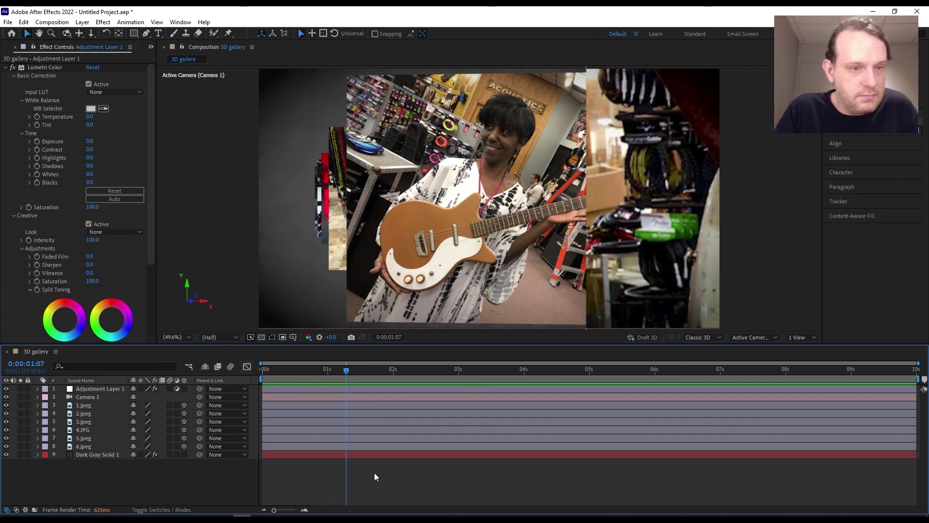